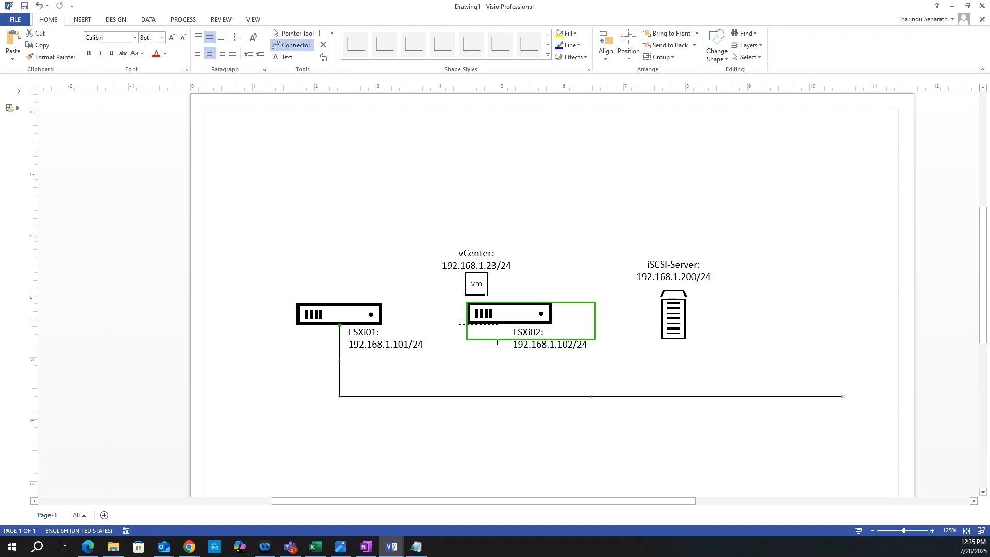
# Connect ESXi02 and the iSCSI-Server to the horizontal network line with vertical connectors
pyautogui.moveTo(500, 324); pyautogui.dragTo(500, 395)
pyautogui.moveTo(670, 339); pyautogui.dragTo(677, 395)
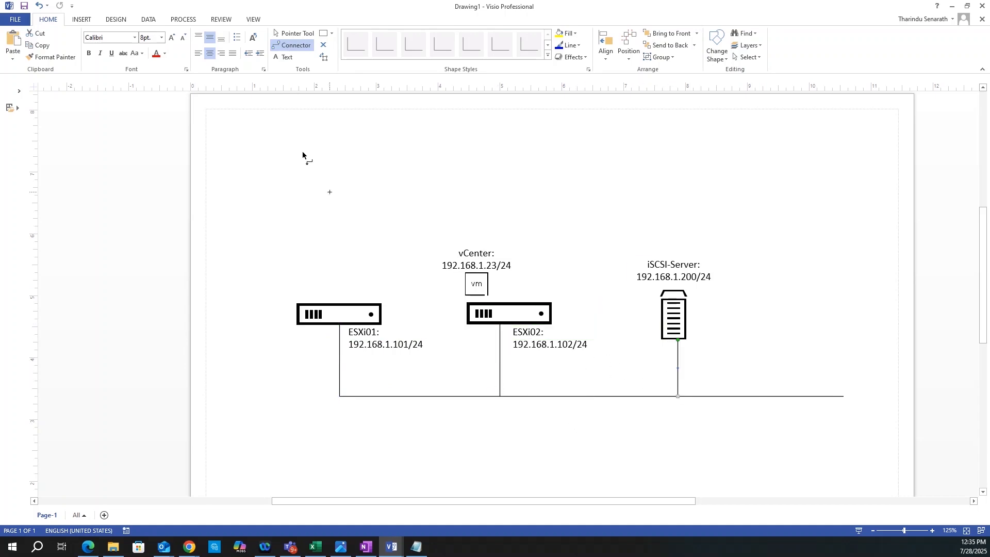
pyautogui.click(292, 33)
# Switch to the iSCSI server, sign in as Administrator with the account password, and show the local server's properties in Server Manager
pyautogui.write('*********')
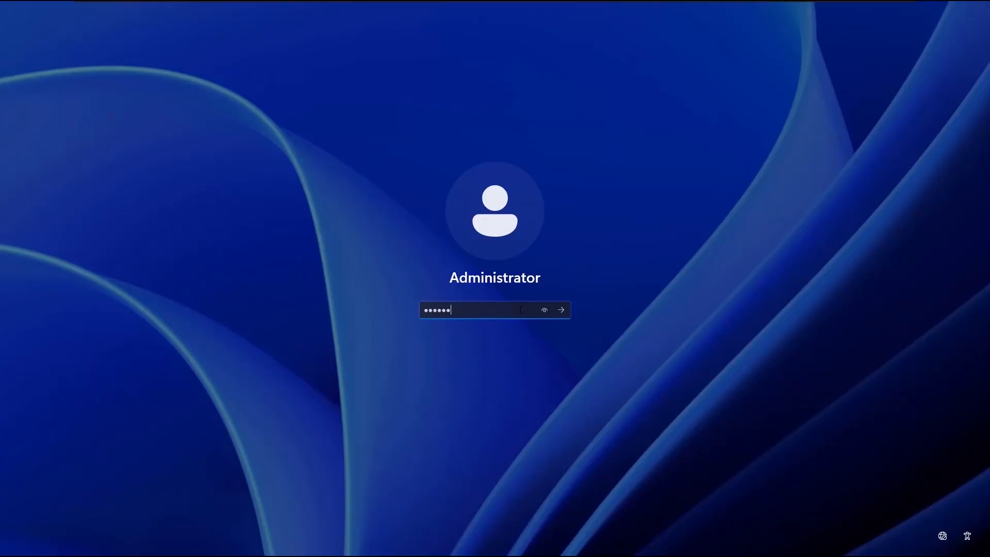
pyautogui.press('Return')
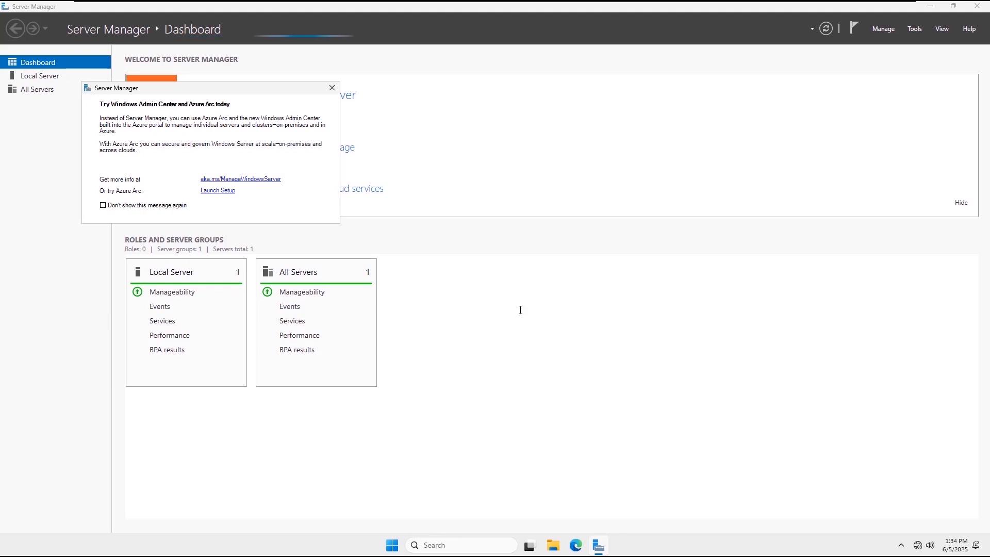
pyautogui.click(52, 81)
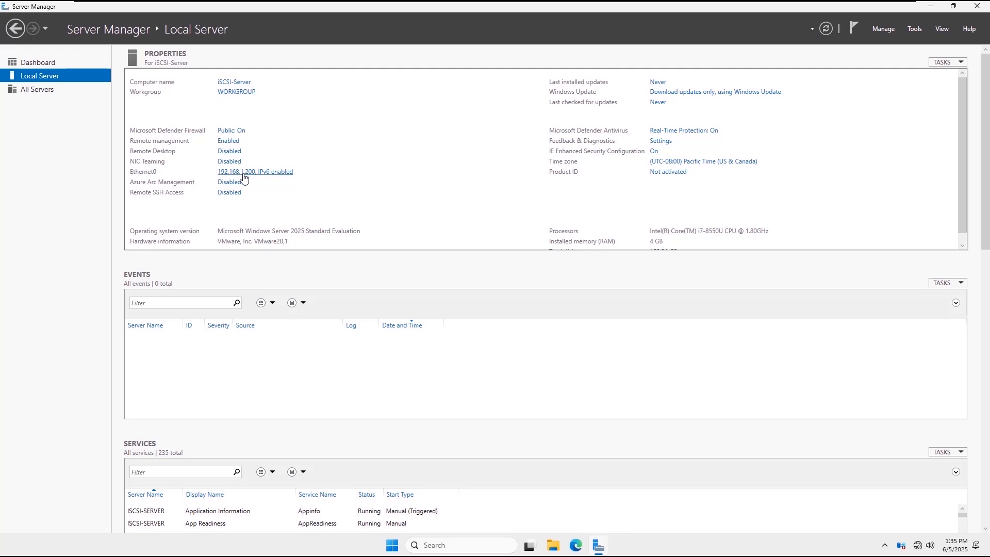
# Start adding roles and features with a role-based or feature-based installation on iSCSI-Server
pyautogui.click(882, 29)
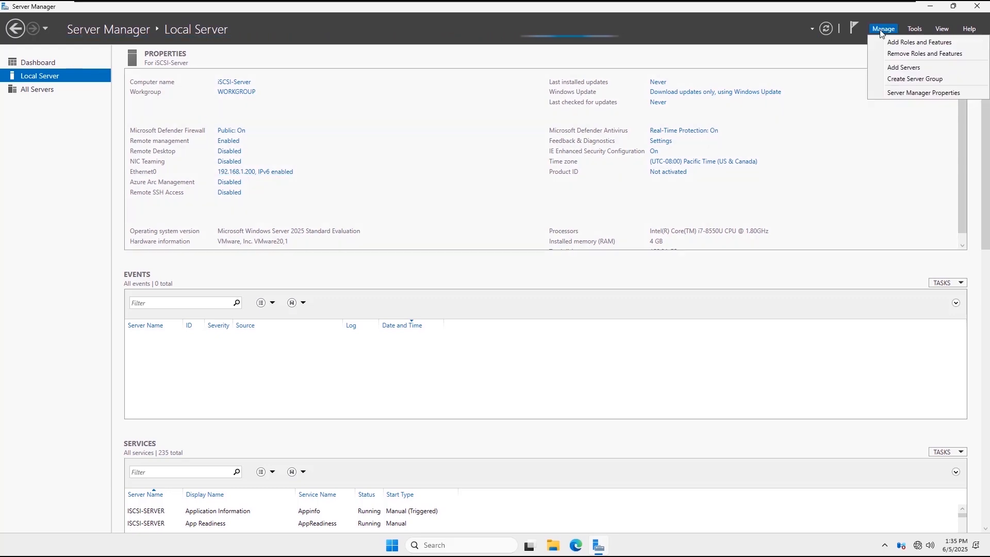
pyautogui.click(886, 42)
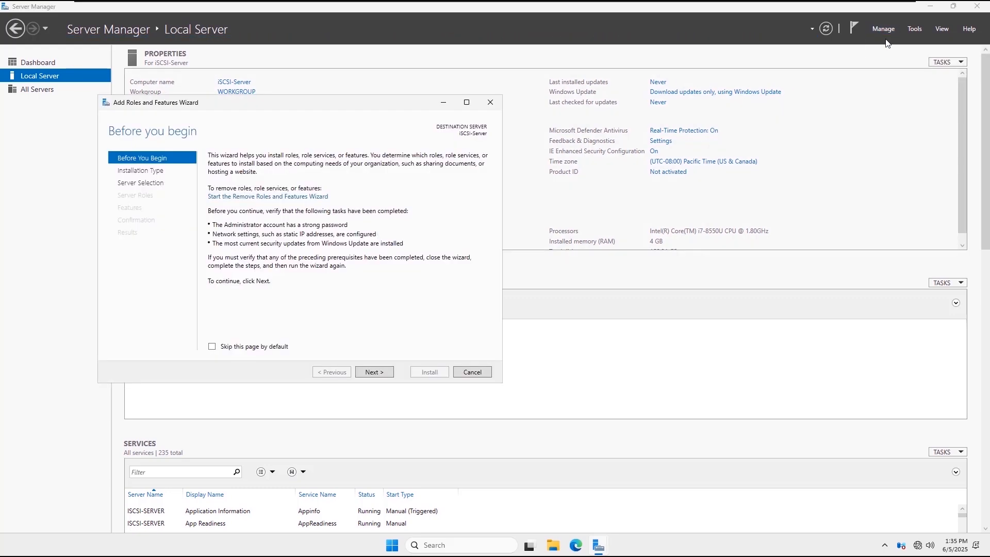
pyautogui.click(382, 372)
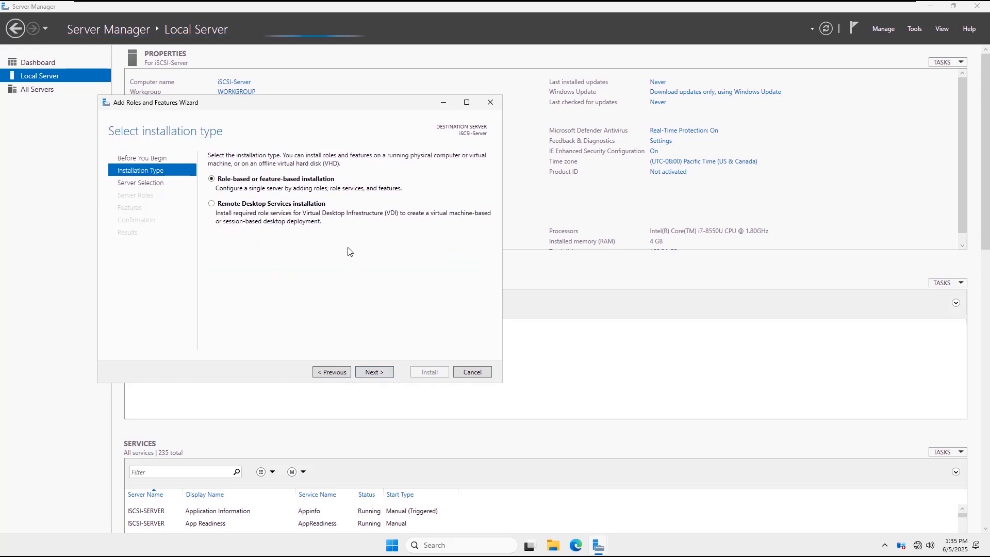
pyautogui.click(372, 372)
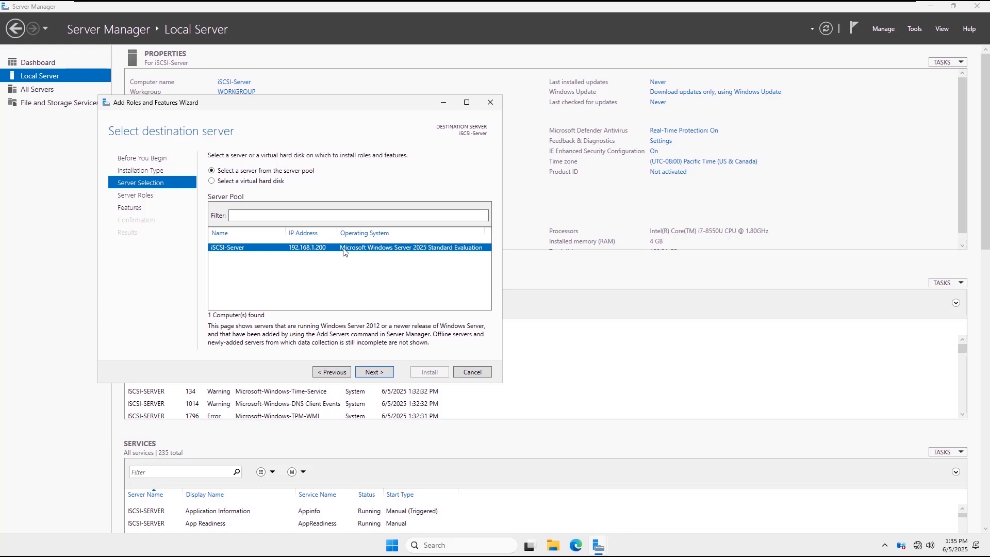
pyautogui.click(387, 373)
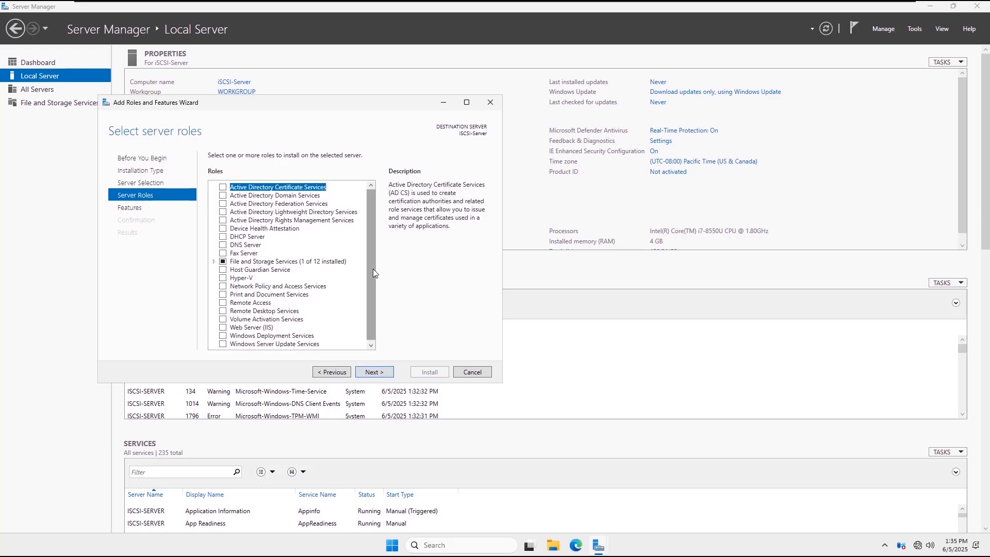
# Select the iSCSI Target Server and iSCSI Target Storage Provider roles within File and iSCSI Services
pyautogui.moveTo(373, 270); pyautogui.dragTo(370, 279)
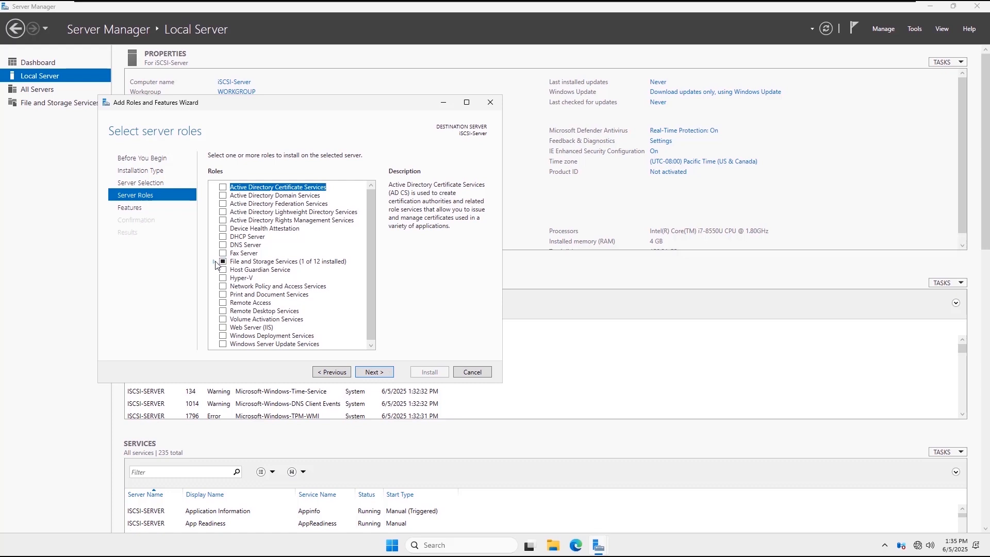
pyautogui.click(215, 262)
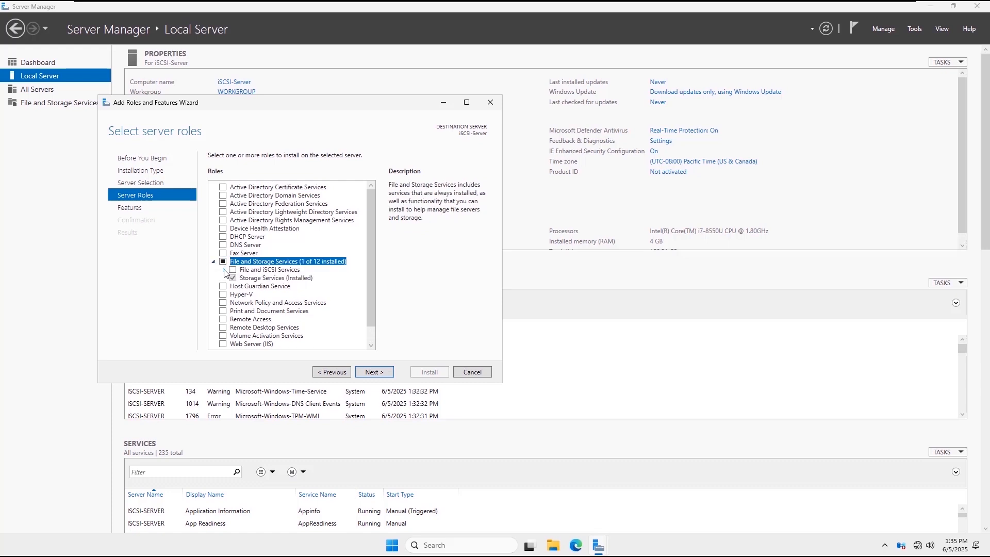
pyautogui.click(224, 270)
pyautogui.moveTo(369, 237); pyautogui.dragTo(367, 263)
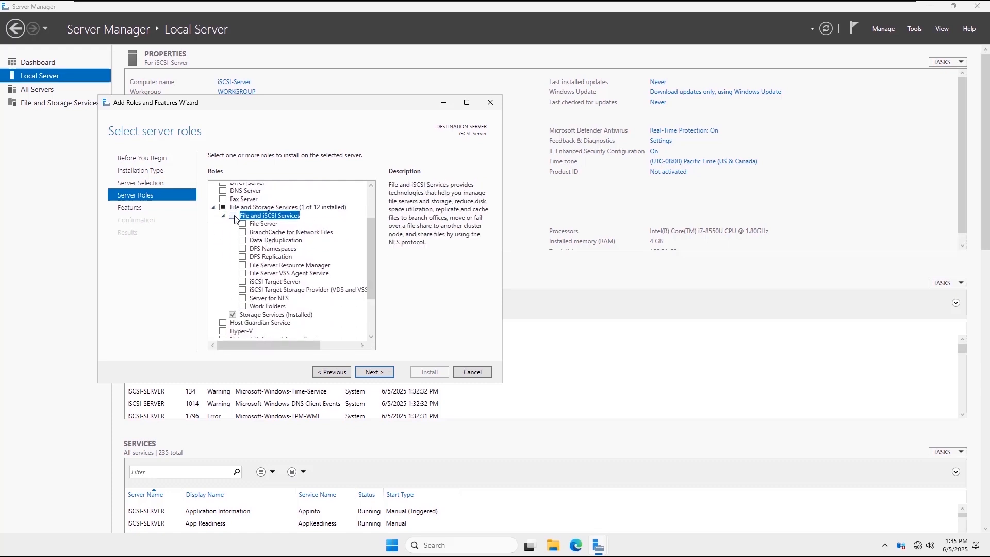
pyautogui.click(242, 281)
pyautogui.click(242, 289)
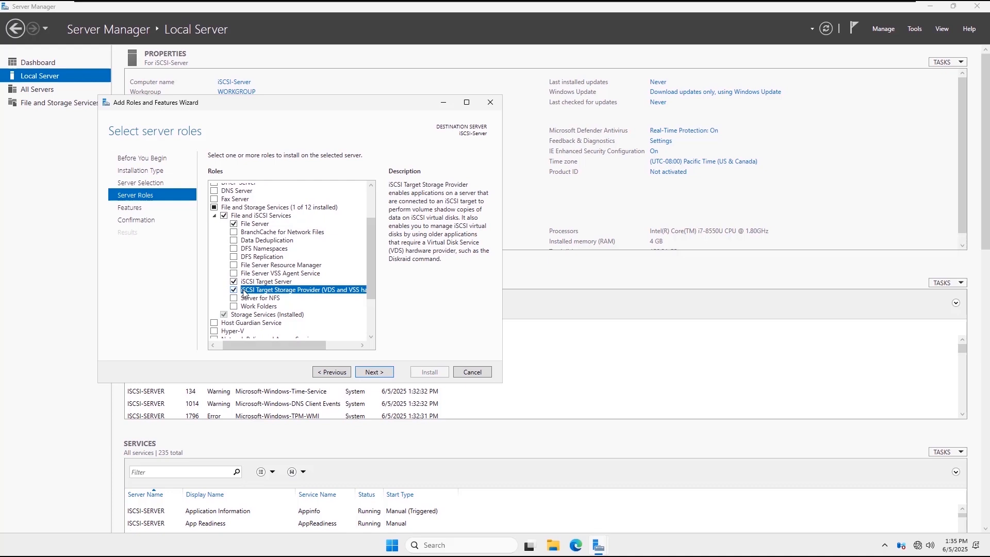
# Install the selected iSCSI roles without extra features and close the wizard once installation finishes
pyautogui.click(373, 373)
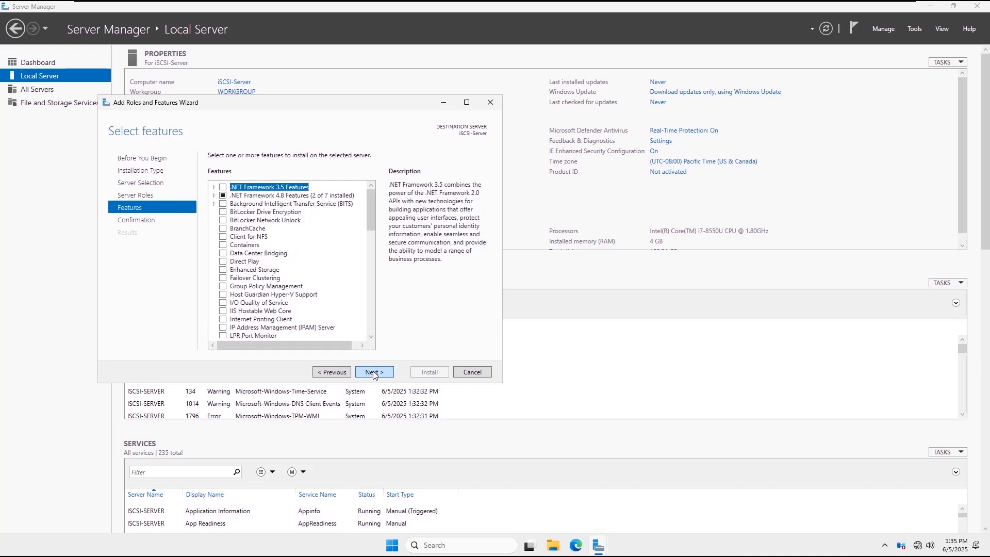
pyautogui.click(373, 371)
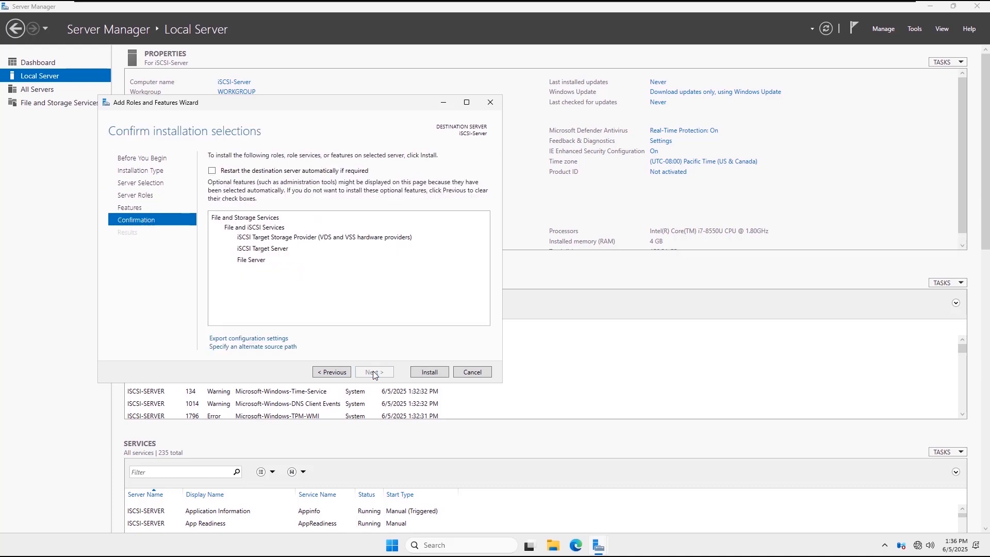
pyautogui.click(422, 373)
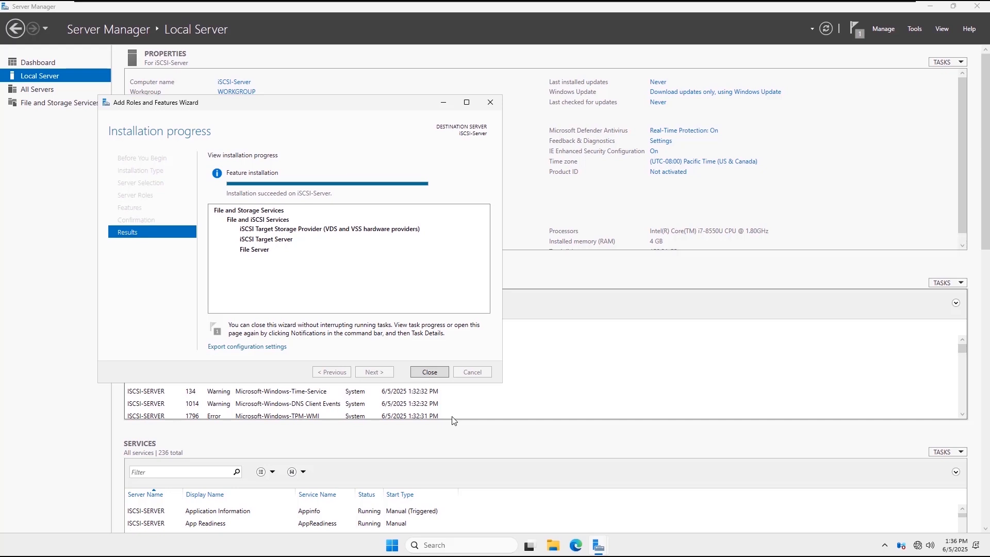
pyautogui.click(429, 371)
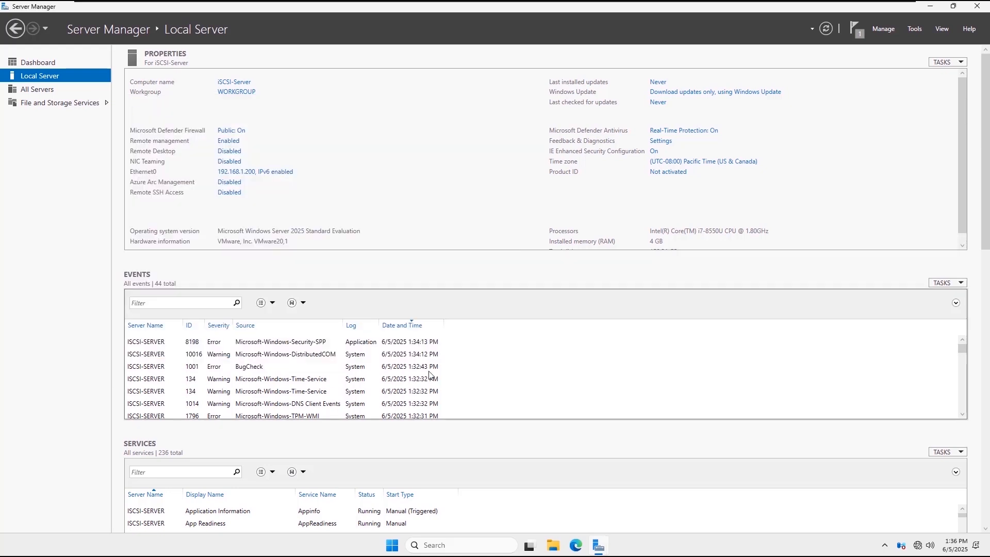
# Start a new iSCSI virtual disk in File and Storage Services, located on iSCSI-Server's D: volume
pyautogui.click(108, 104)
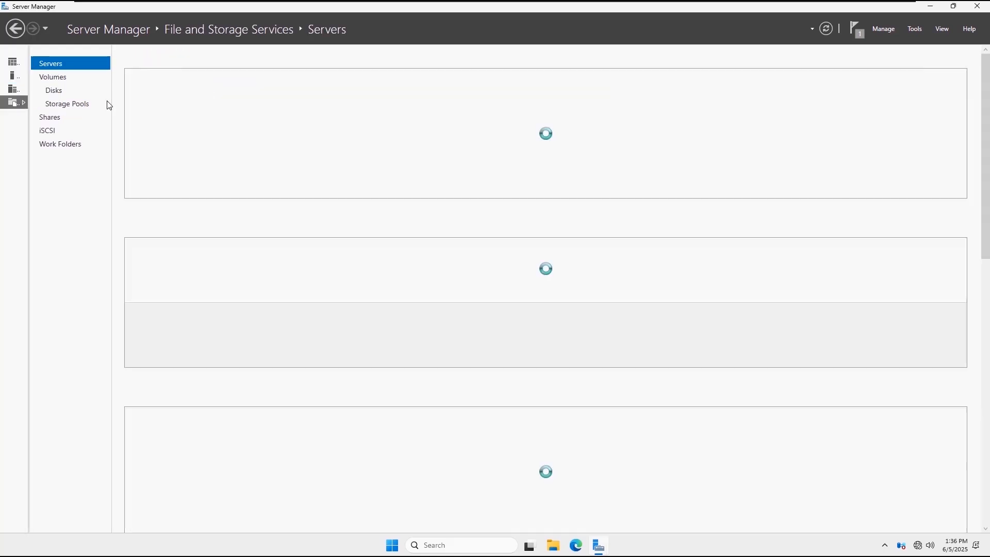
pyautogui.click(54, 132)
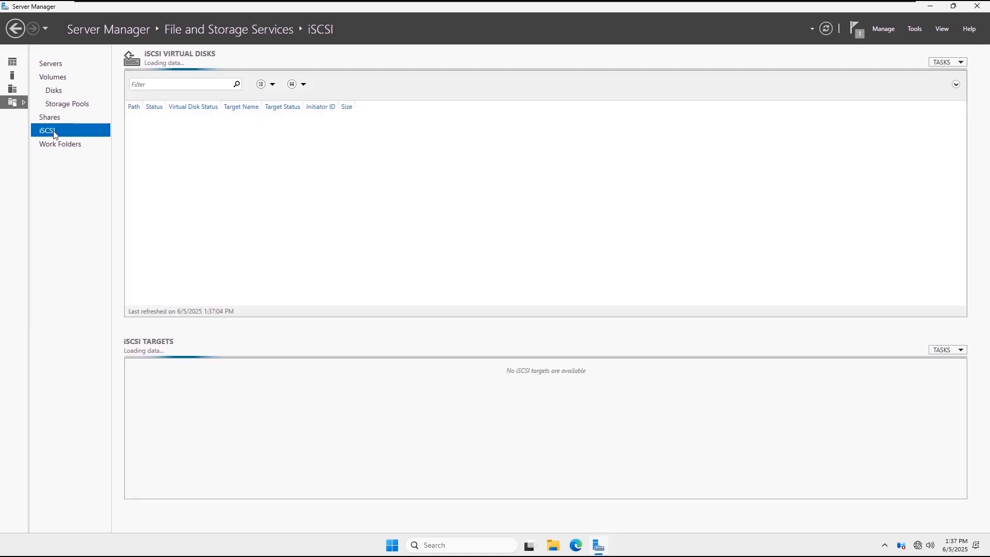
pyautogui.click(960, 63)
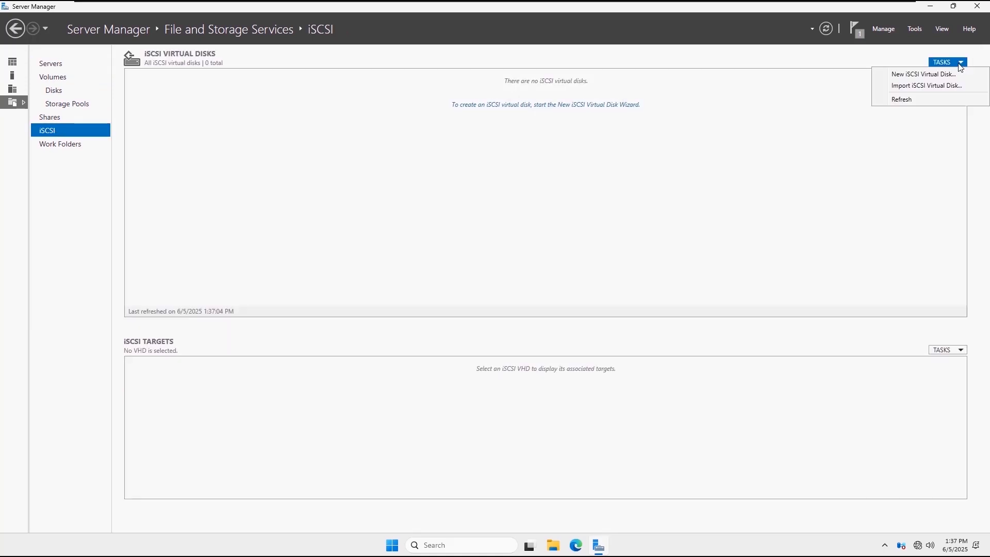
pyautogui.click(957, 75)
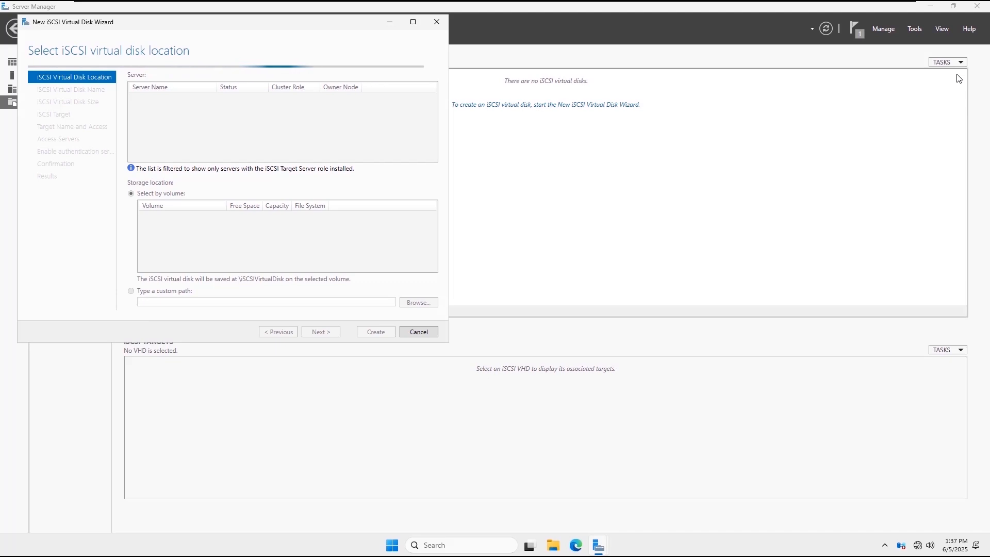
pyautogui.click(324, 99)
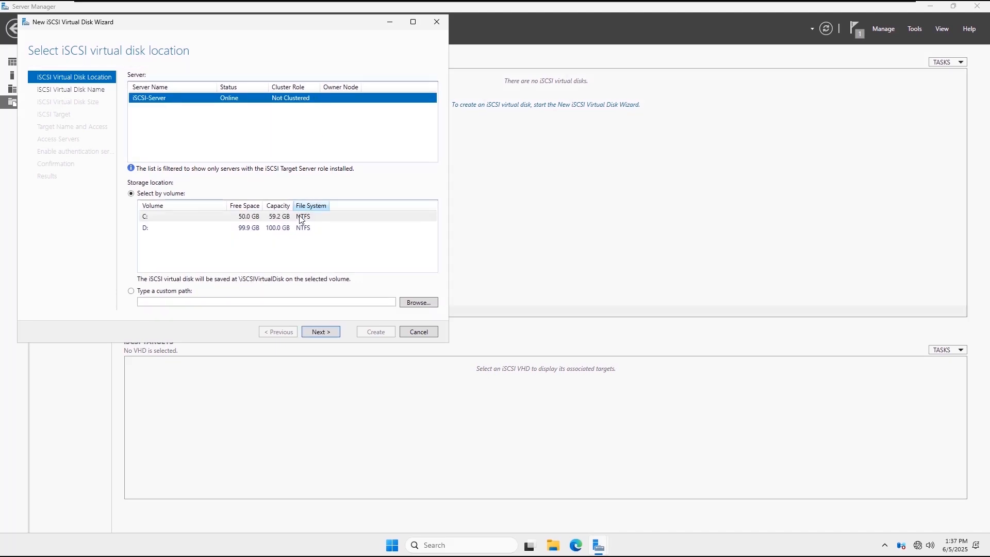
pyautogui.click(281, 232)
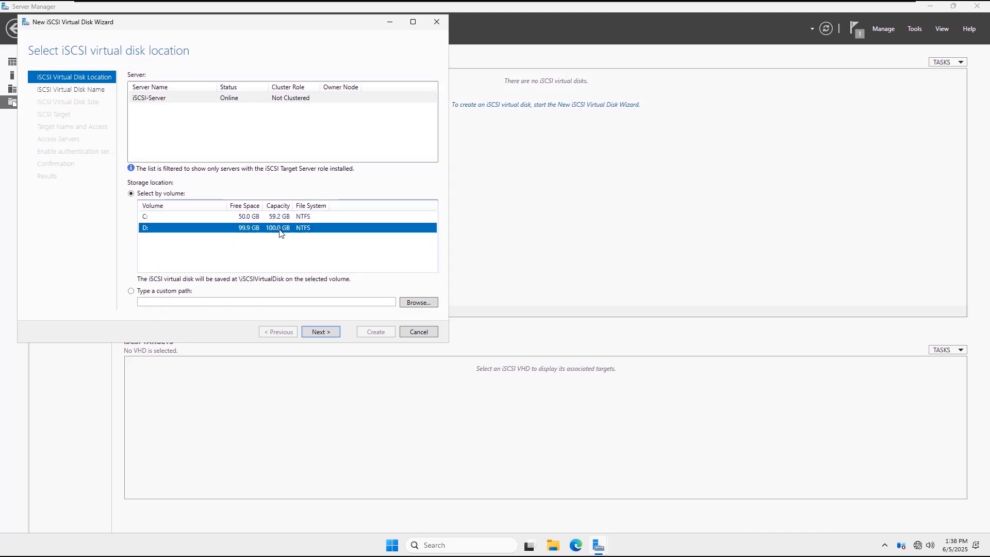
pyautogui.click(320, 331)
# Name the virtual disk iSCSI-Disk and leave its description empty
pyautogui.write('iSCSI-')
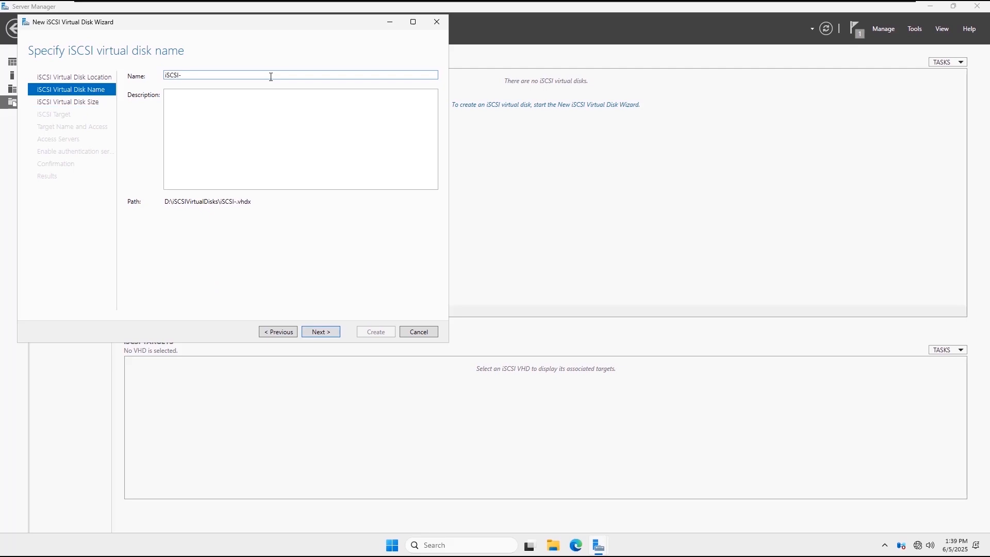
pyautogui.write('Disk')
pyautogui.click(219, 101)
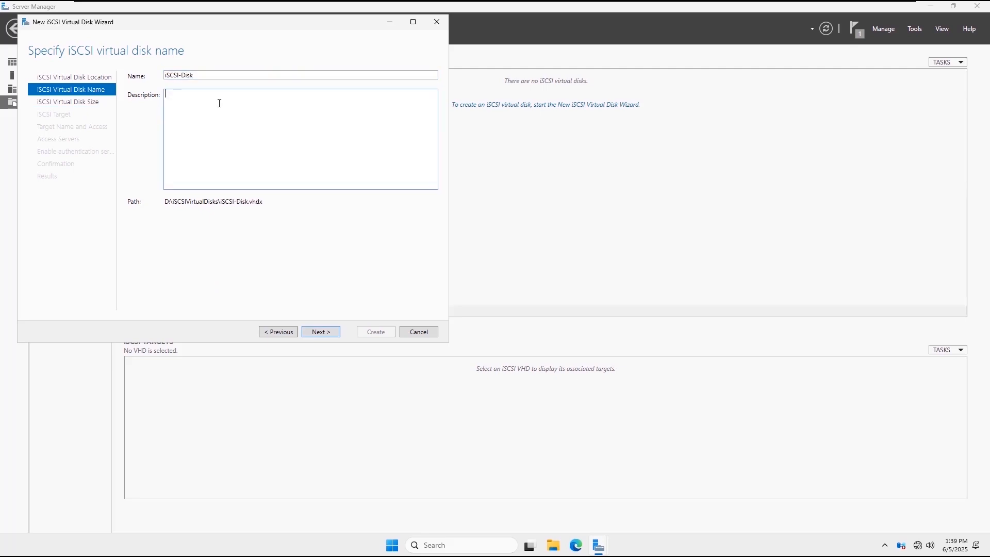
pyautogui.click(319, 337)
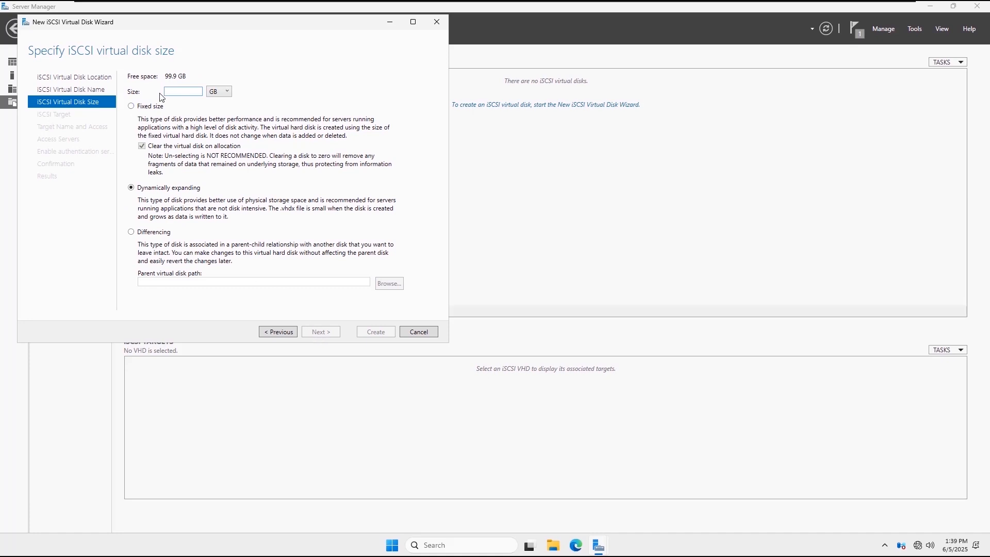
# Set the virtual disk's size to 90 GB and keep it dynamically expanding
pyautogui.tripleClick(166, 77)
pyautogui.click(186, 90)
pyautogui.write('90')
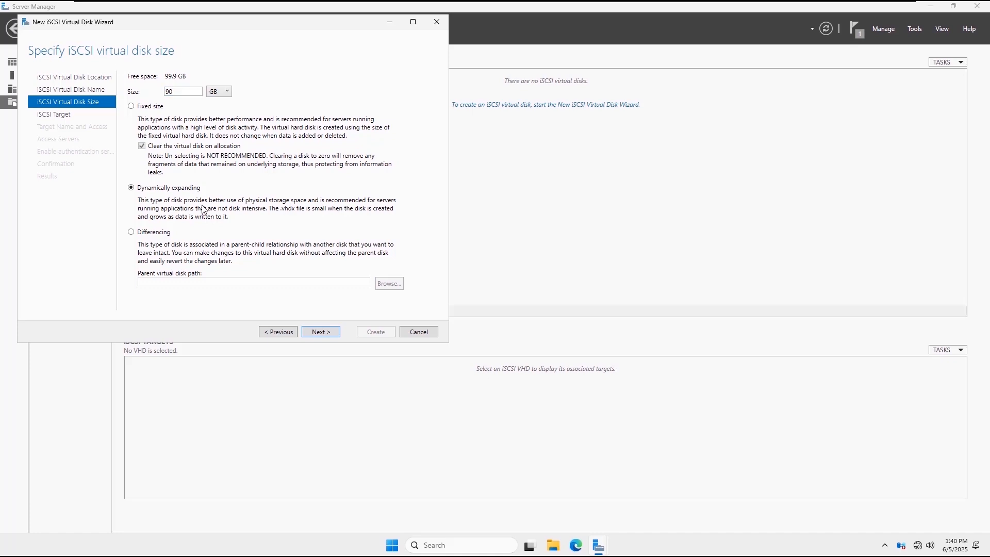
pyautogui.click(325, 332)
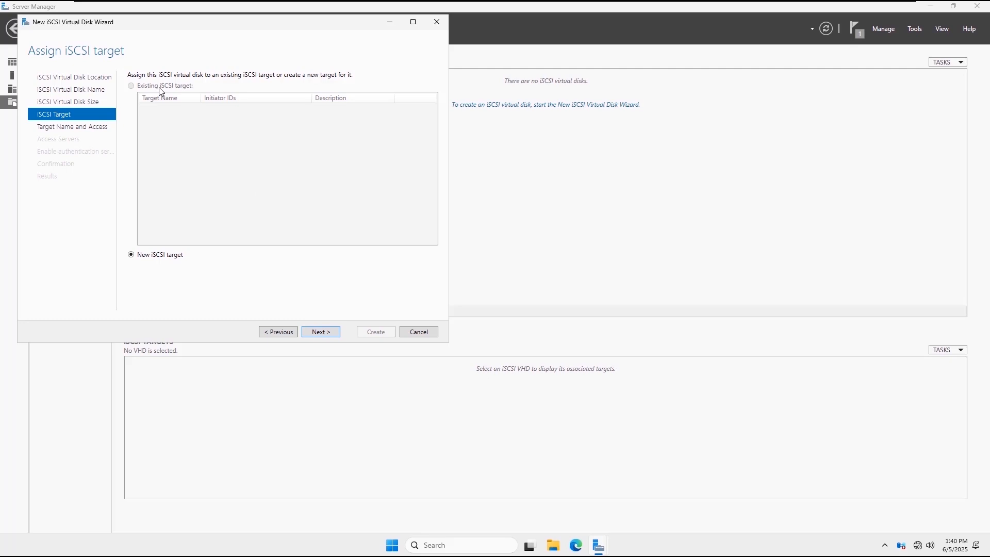
# Assign the virtual disk to a new iSCSI target named iSCSI-Target
pyautogui.click(319, 332)
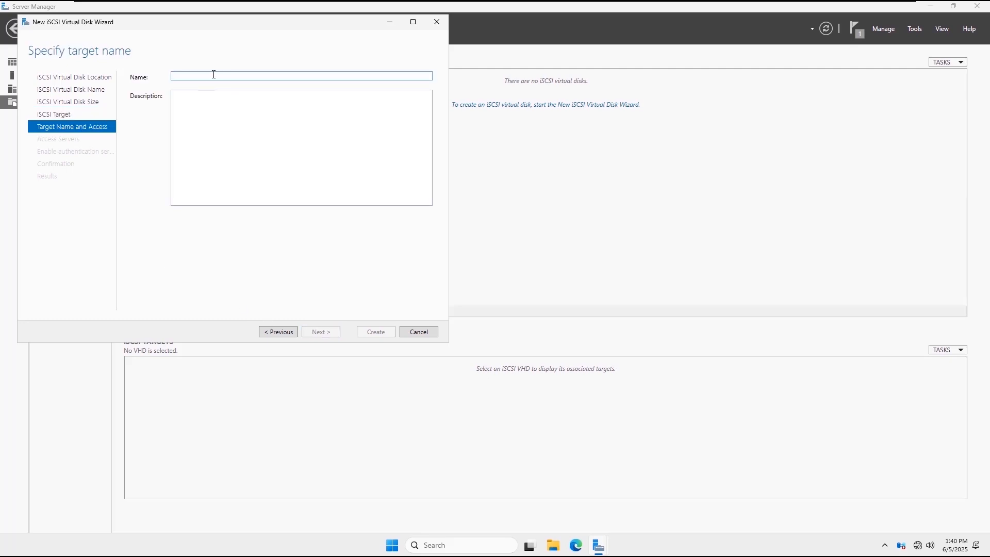
pyautogui.write('iSCSI-')
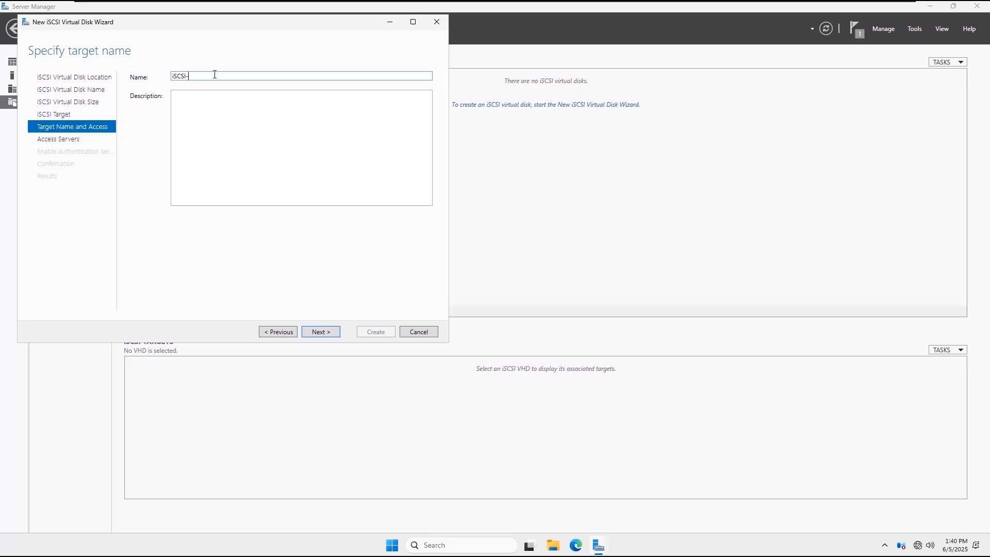
pyautogui.write('Target')
pyautogui.click(326, 332)
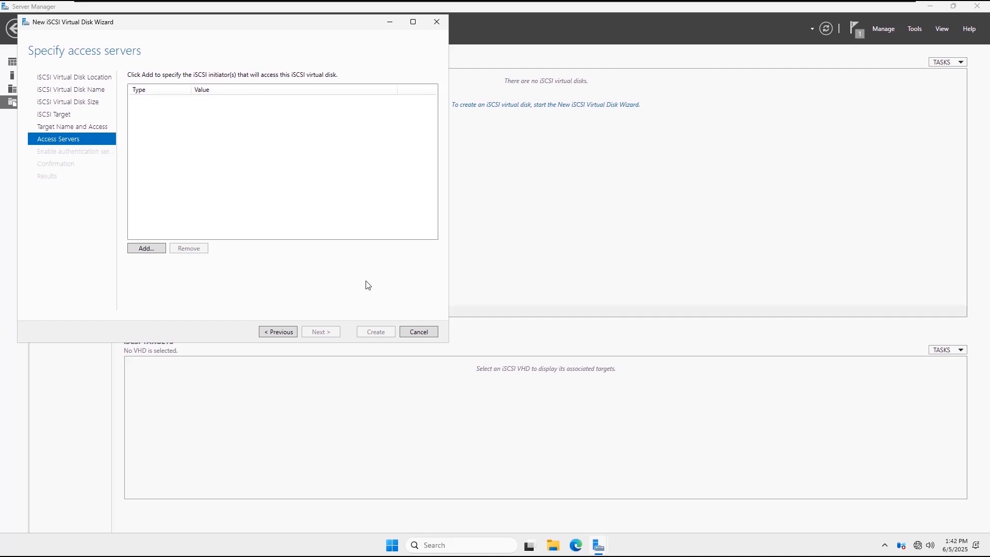
# Add an access server identified by the DNS name esxi1.gto.net
pyautogui.click(146, 248)
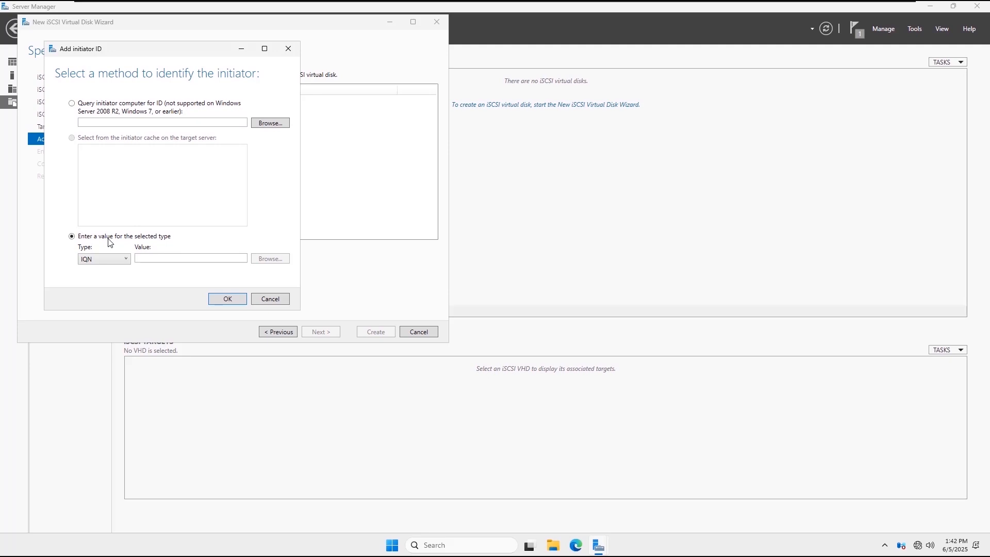
pyautogui.click(126, 257)
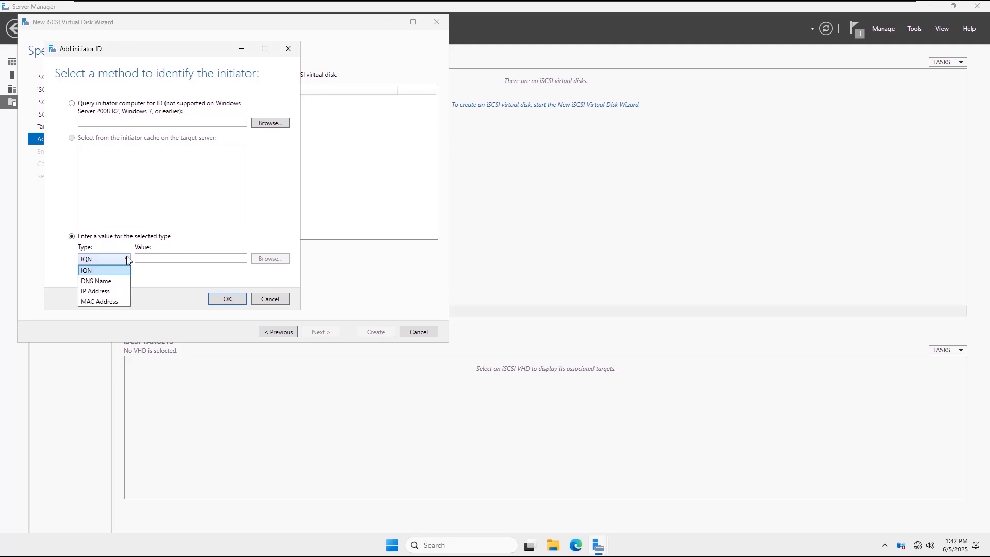
pyautogui.click(119, 286)
pyautogui.click(147, 259)
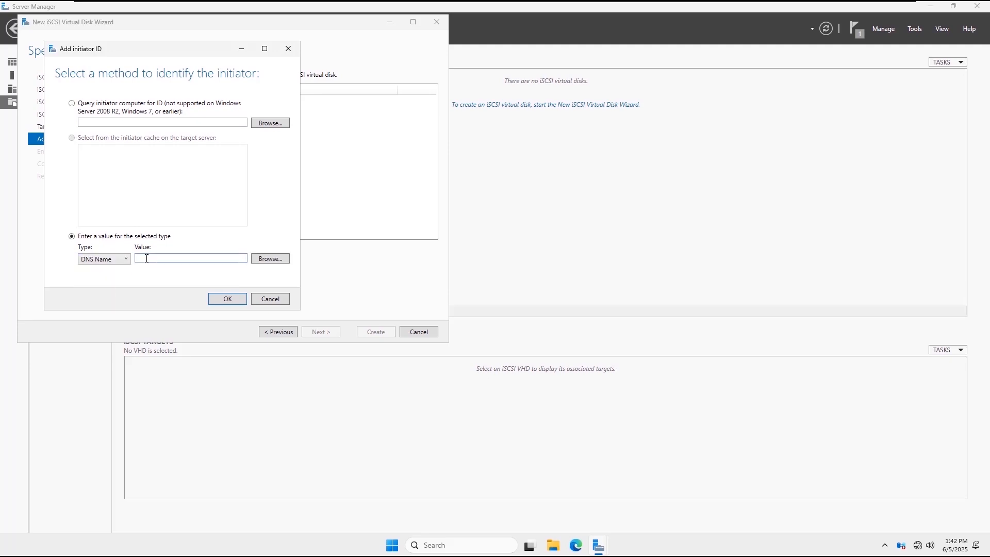
pyautogui.write('esxi.gto.net')
pyautogui.click(226, 299)
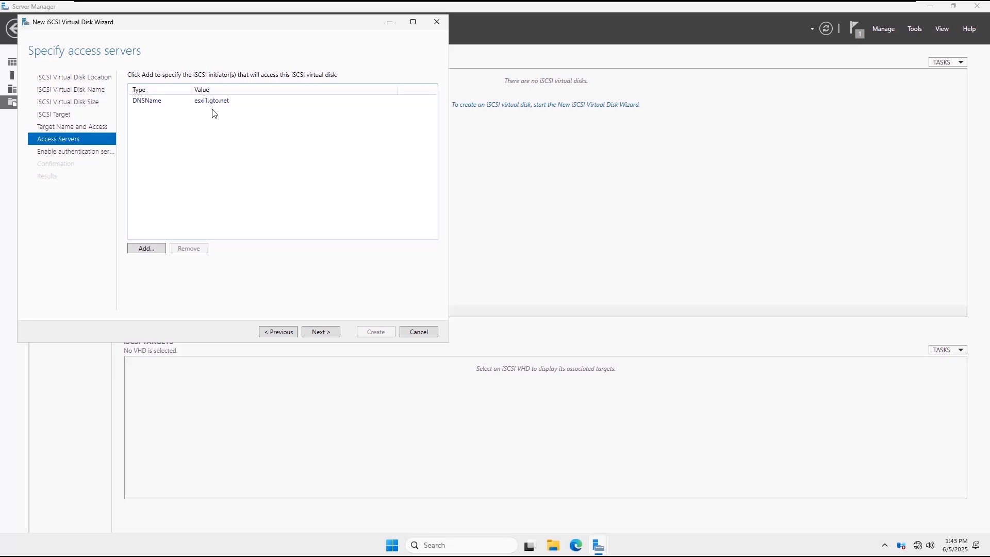
# Leave CHAP and reverse CHAP disabled, then create the iSCSI virtual disk and close the wizard
pyautogui.click(317, 337)
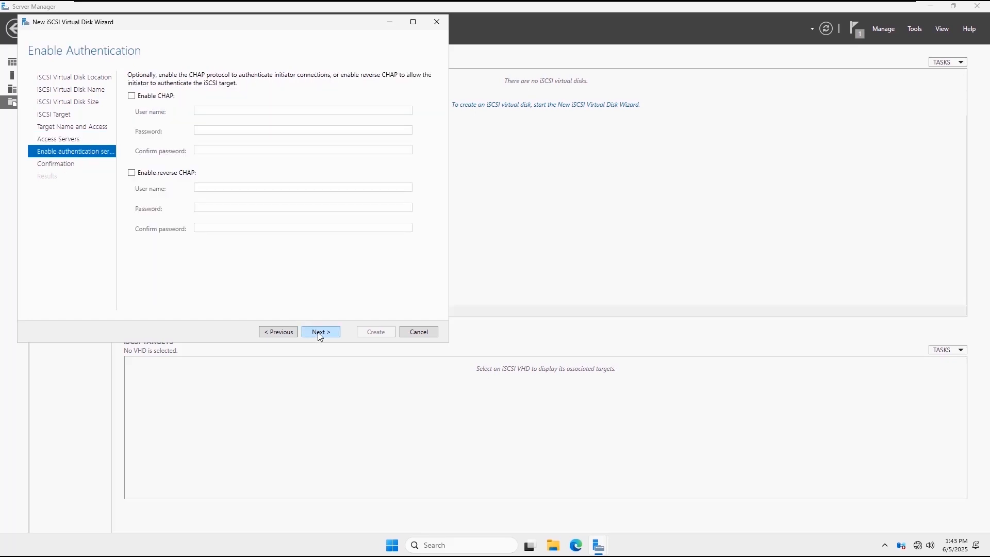
pyautogui.click(320, 332)
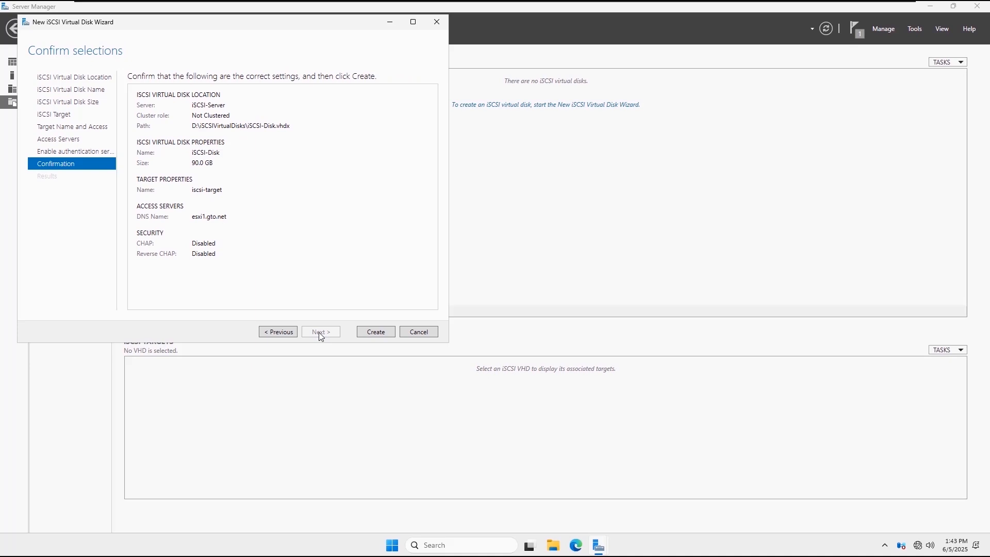
pyautogui.click(375, 332)
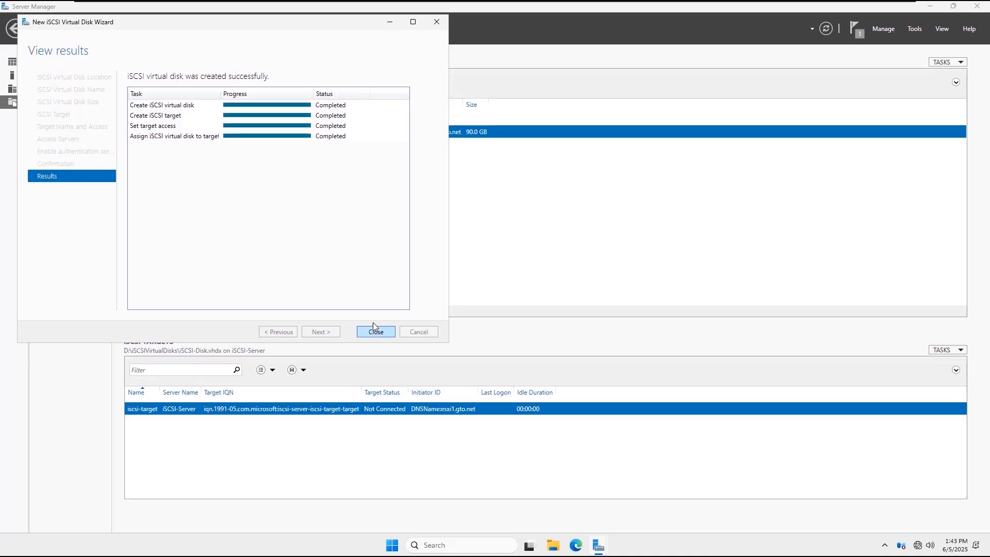
pyautogui.click(376, 332)
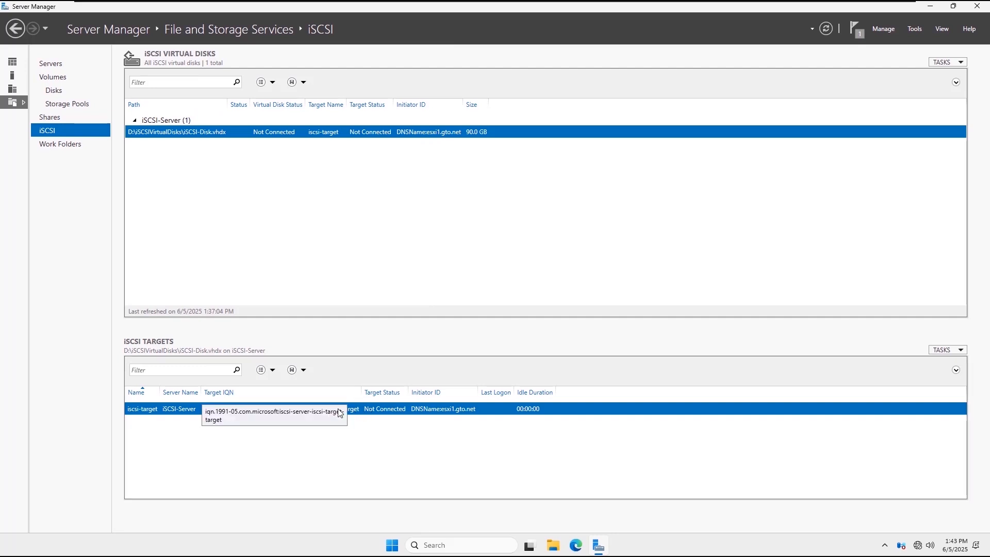
# Add esxi2.gto.net by DNS name to the initiators of iscsi-target and save the target's properties
pyautogui.rightClick(359, 410)
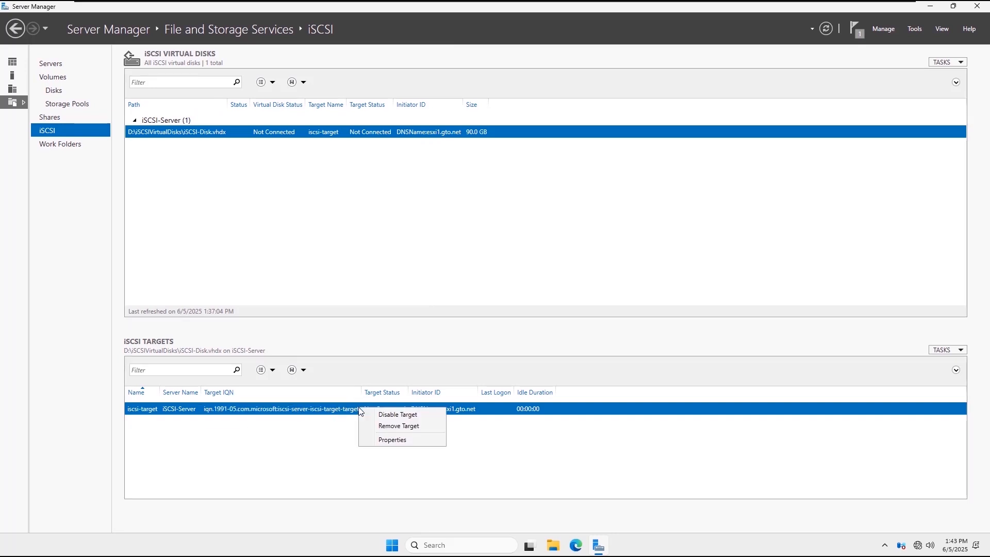
pyautogui.click(392, 439)
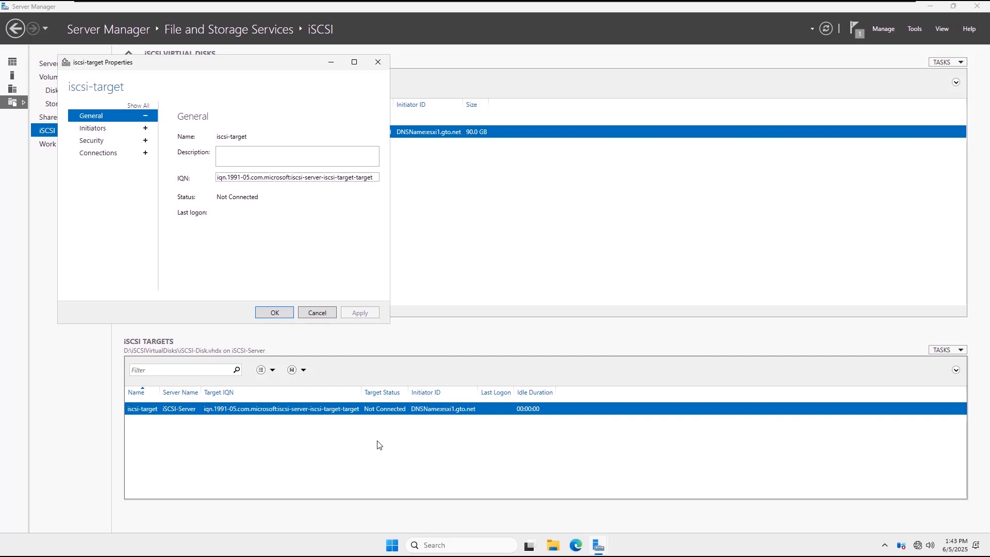
pyautogui.click(100, 133)
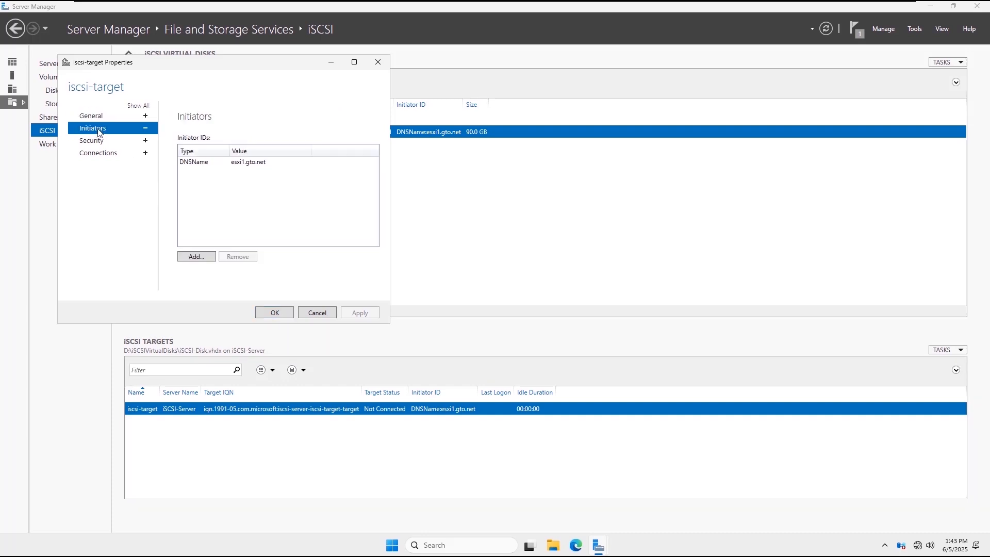
pyautogui.click(197, 257)
pyautogui.click(165, 300)
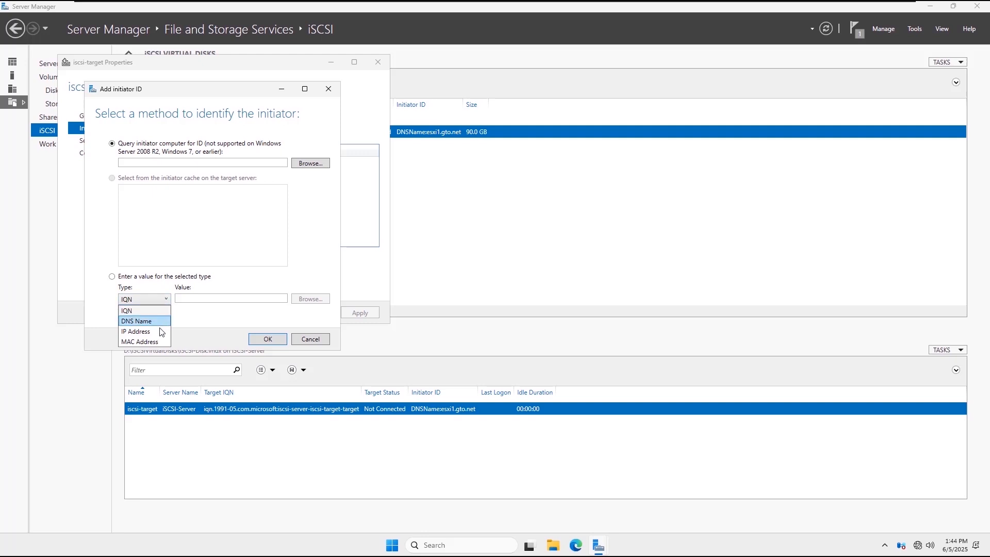
pyautogui.click(158, 322)
pyautogui.click(198, 299)
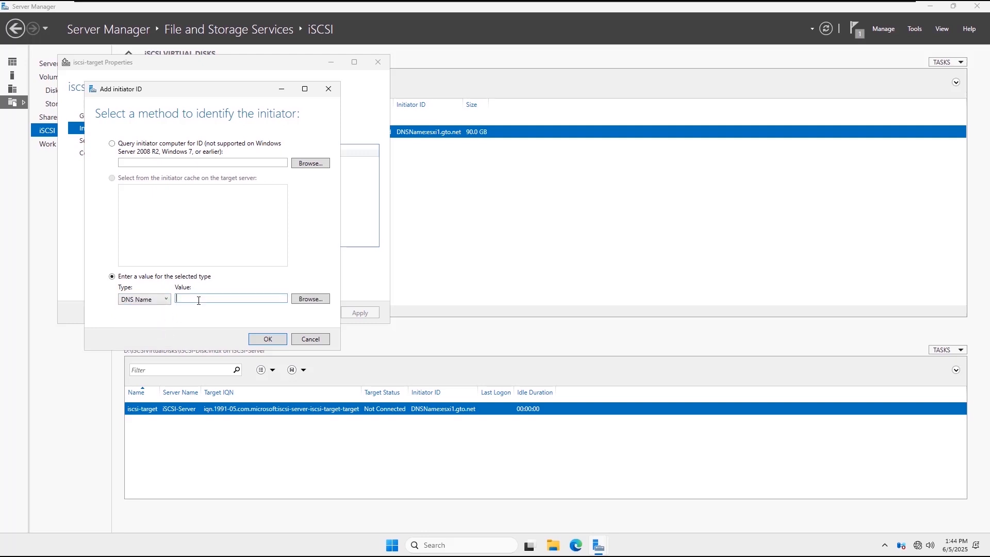
pyautogui.write('esxi2.gto.net')
pyautogui.click(265, 340)
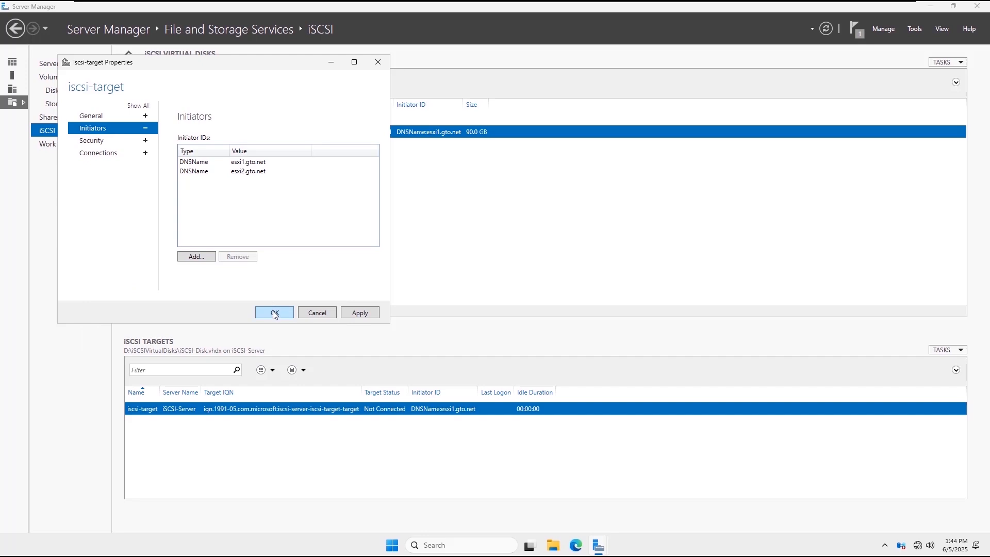
pyautogui.click(350, 313)
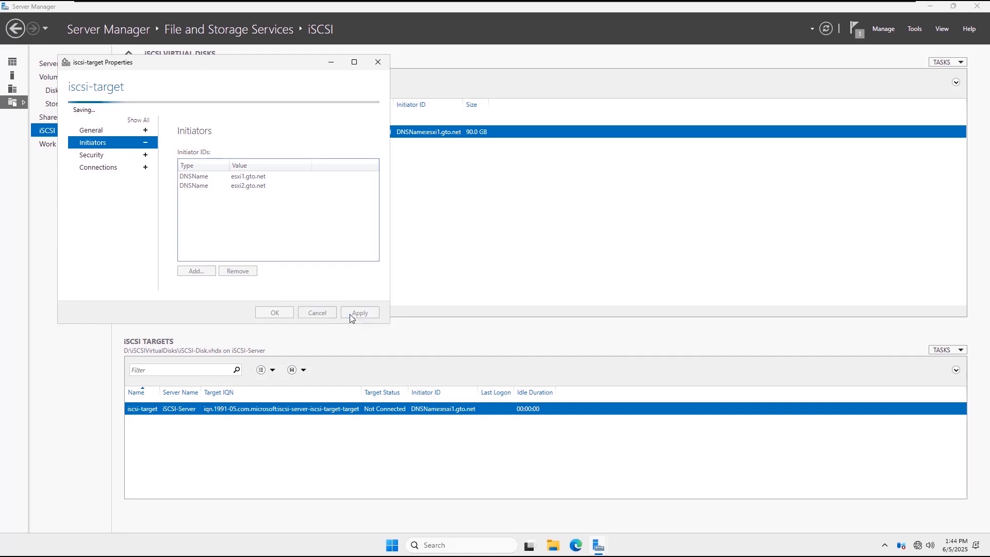
pyautogui.click(283, 314)
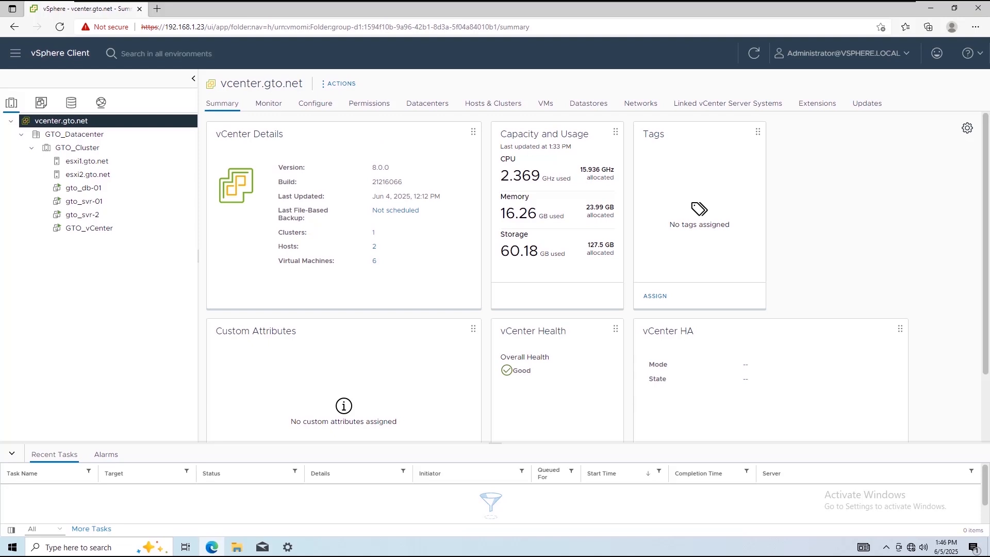
# In the vSphere Client, add a software iSCSI adapter to the host esxi2.gto.net
pyautogui.click(119, 174)
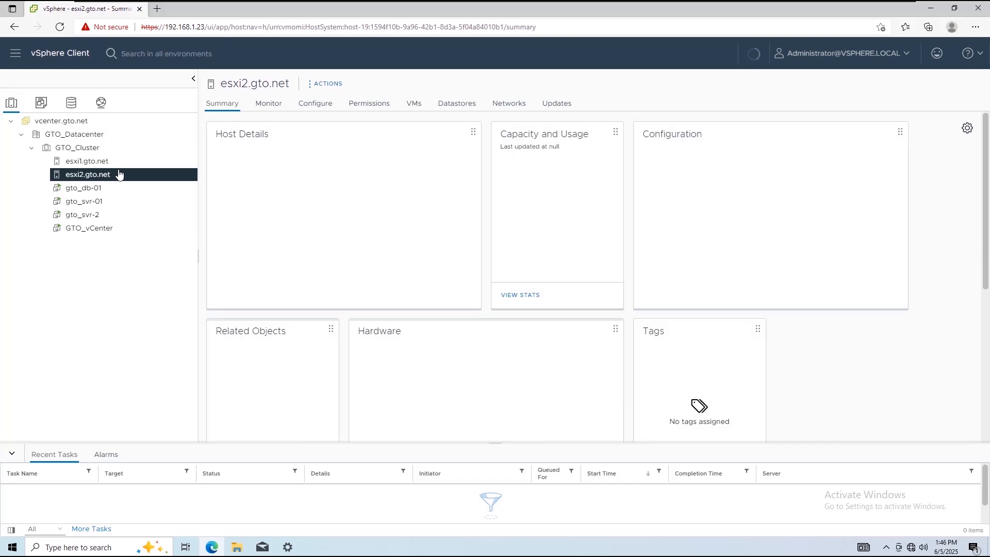
pyautogui.click(312, 104)
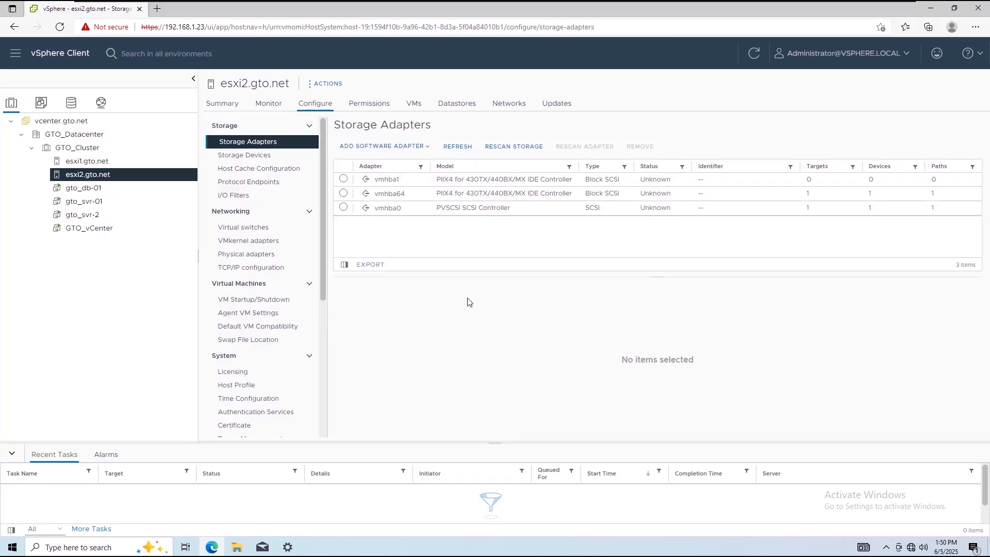
pyautogui.click(428, 149)
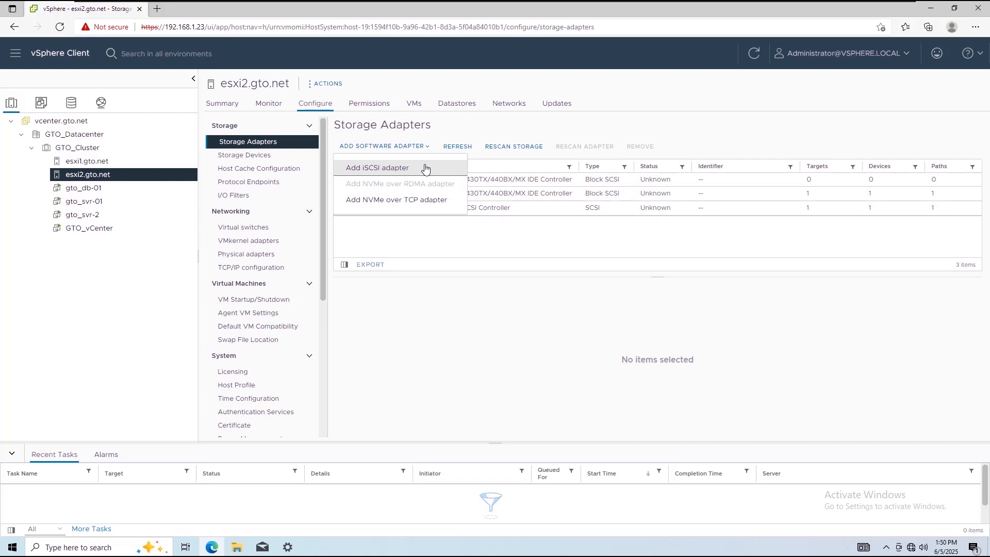
pyautogui.click(425, 169)
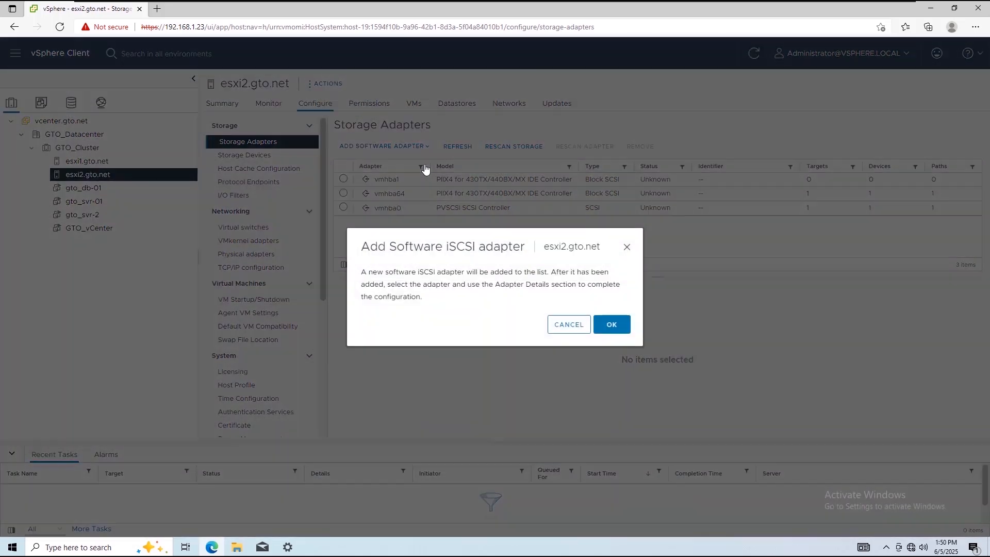
pyautogui.click(611, 327)
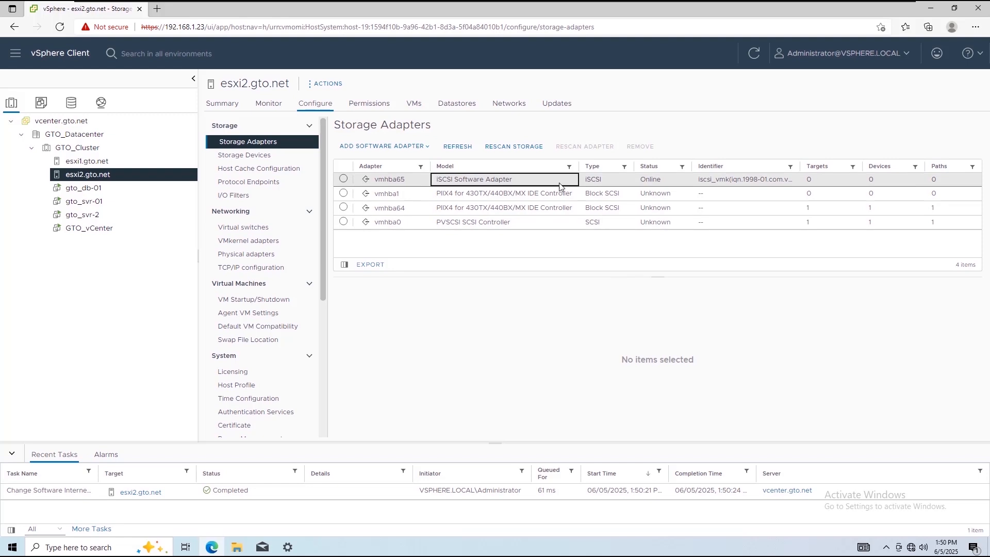
# Add the iSCSI server 192.168.1.200 on port 3260 to the software adapter's dynamic discovery and check its static discovery targets
pyautogui.click(344, 179)
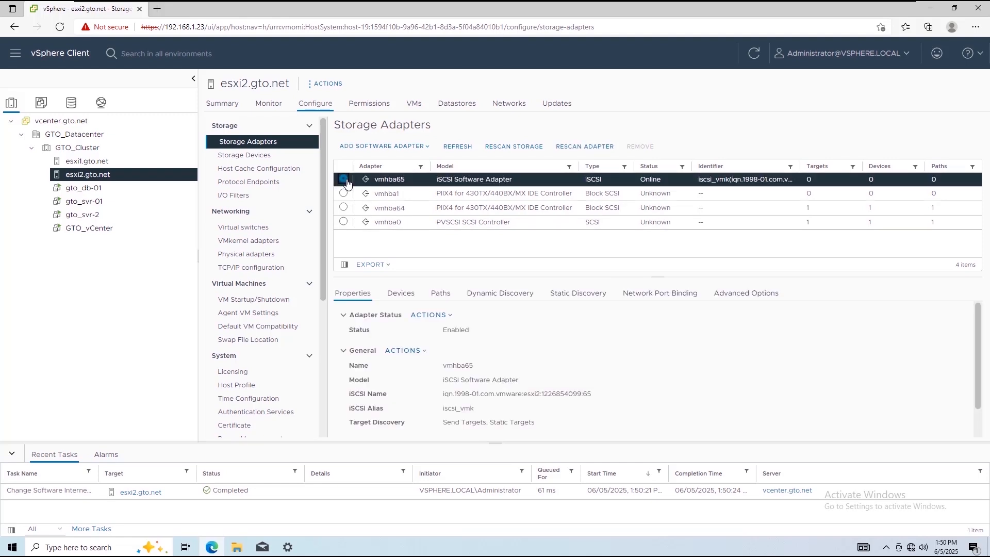
pyautogui.click(497, 297)
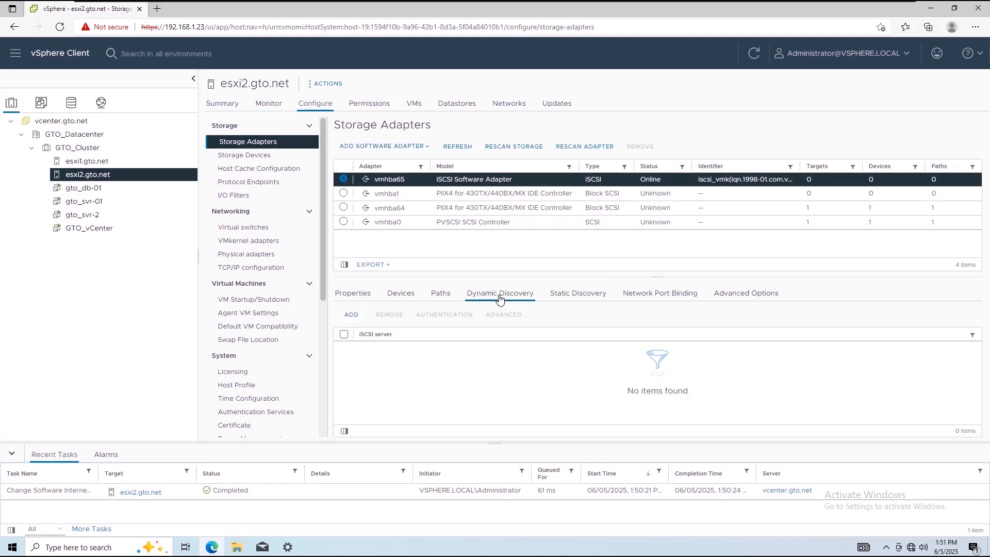
pyautogui.click(352, 315)
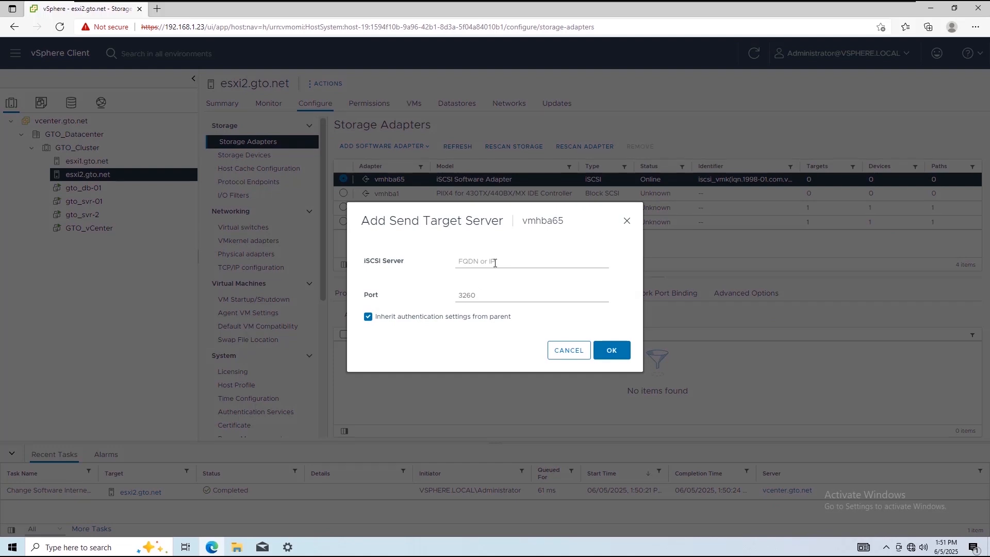
pyautogui.click(494, 263)
pyautogui.write('192.168.1.200')
pyautogui.click(620, 353)
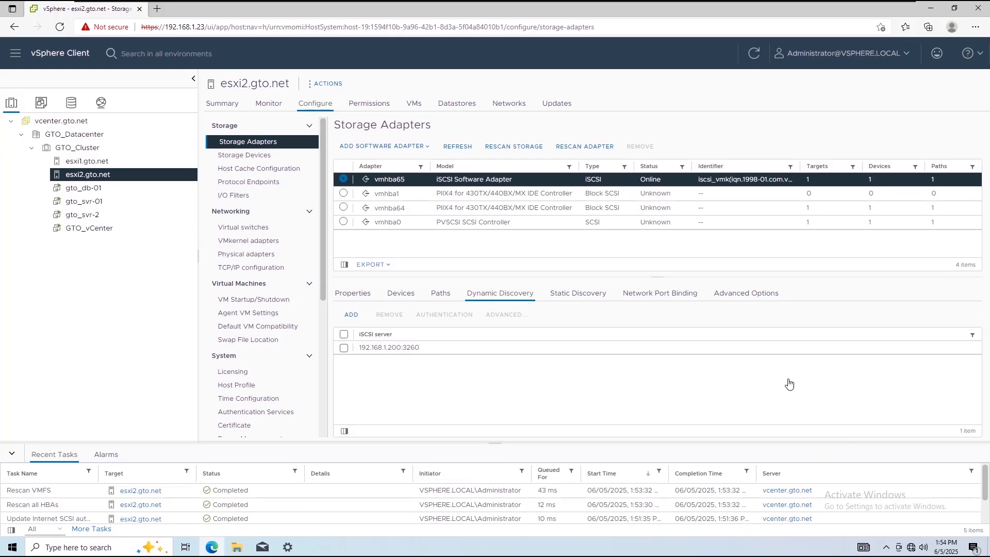
pyautogui.click(596, 295)
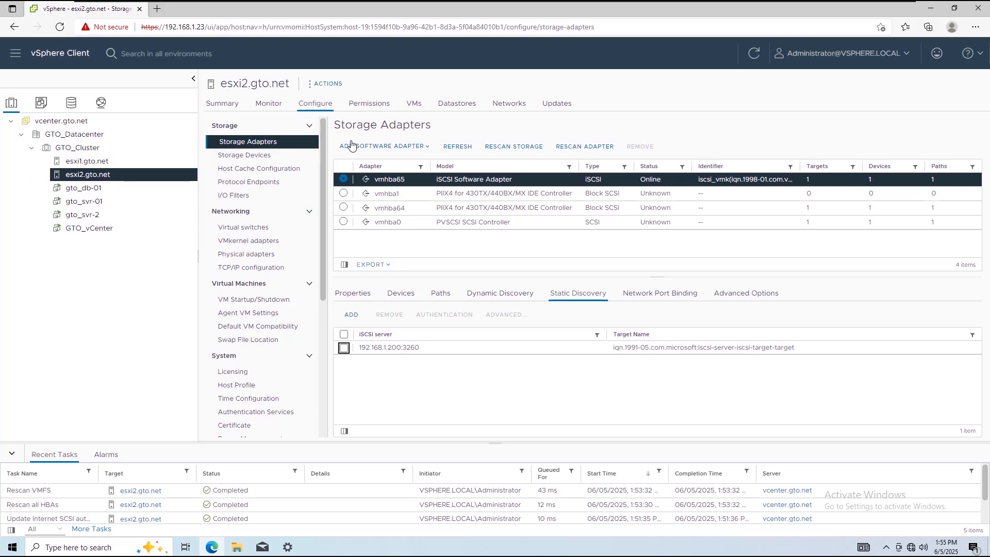
# Rescan the storage of esxi2.gto.net for new storage devices and new VMFS volumes
pyautogui.click(448, 109)
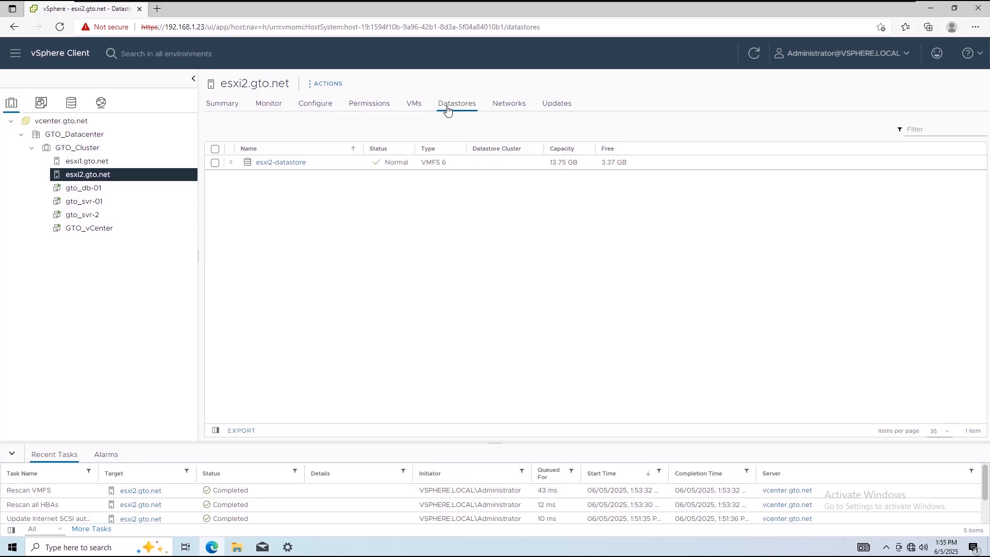
pyautogui.click(330, 85)
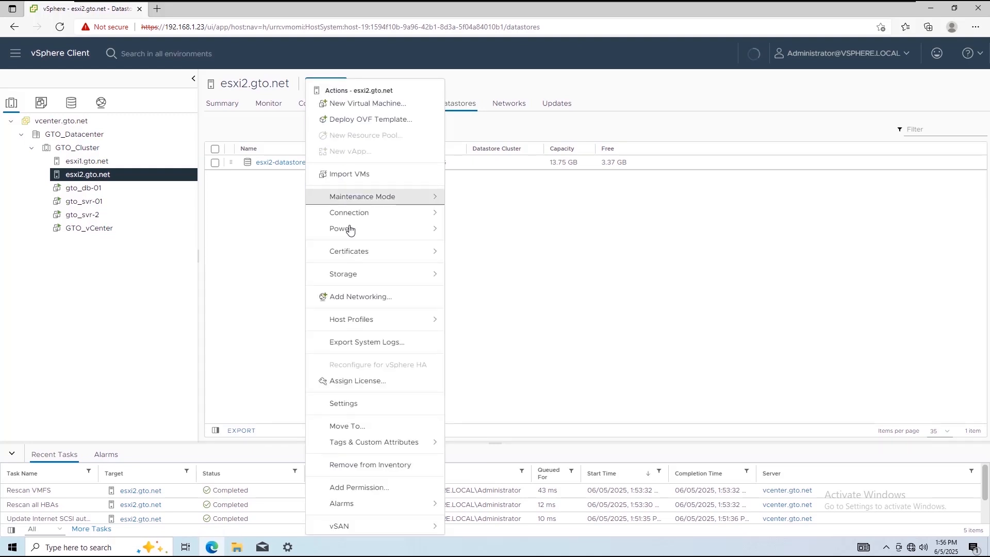
pyautogui.moveTo(353, 278)
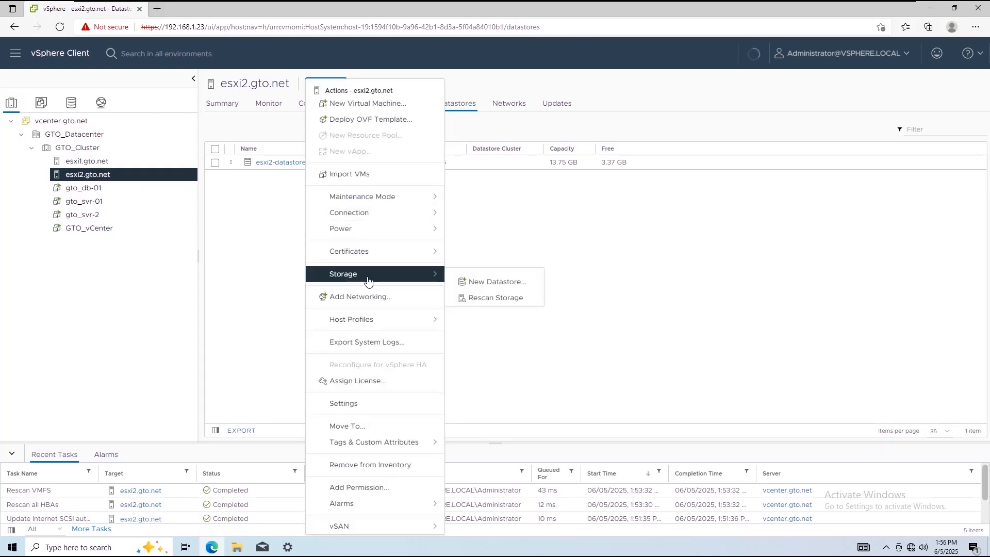
pyautogui.click(467, 294)
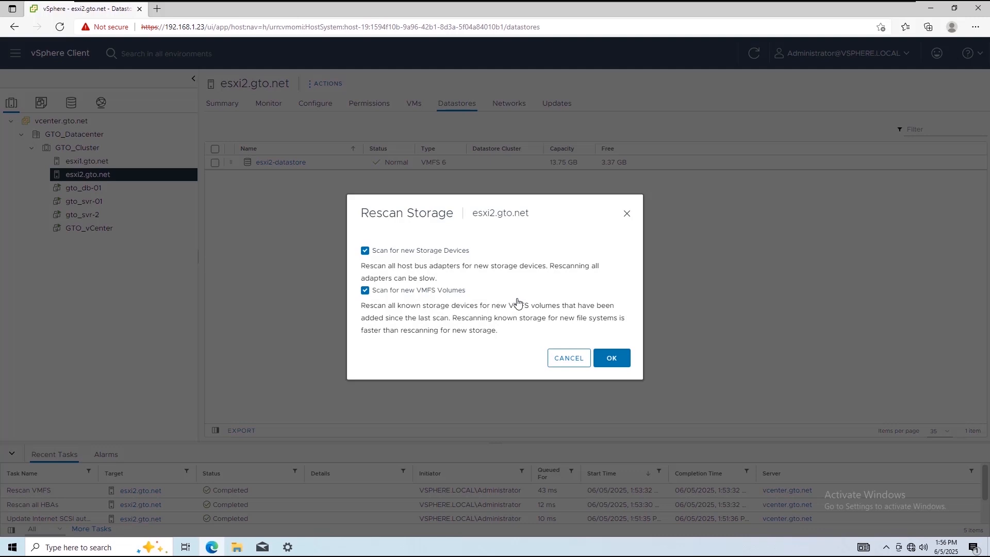
pyautogui.click(611, 358)
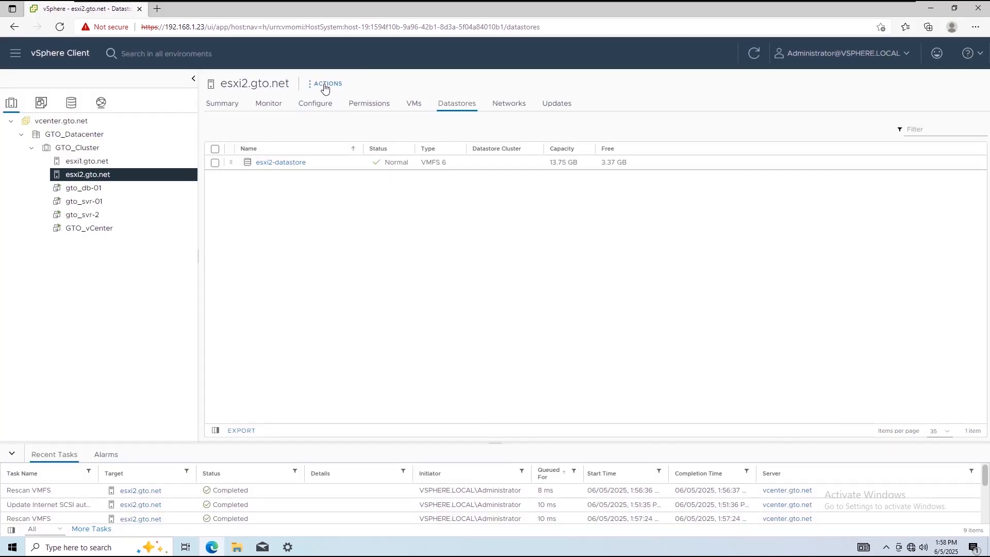
# Start a new datastore on esxi2.gto.net with VMFS as its type
pyautogui.click(325, 86)
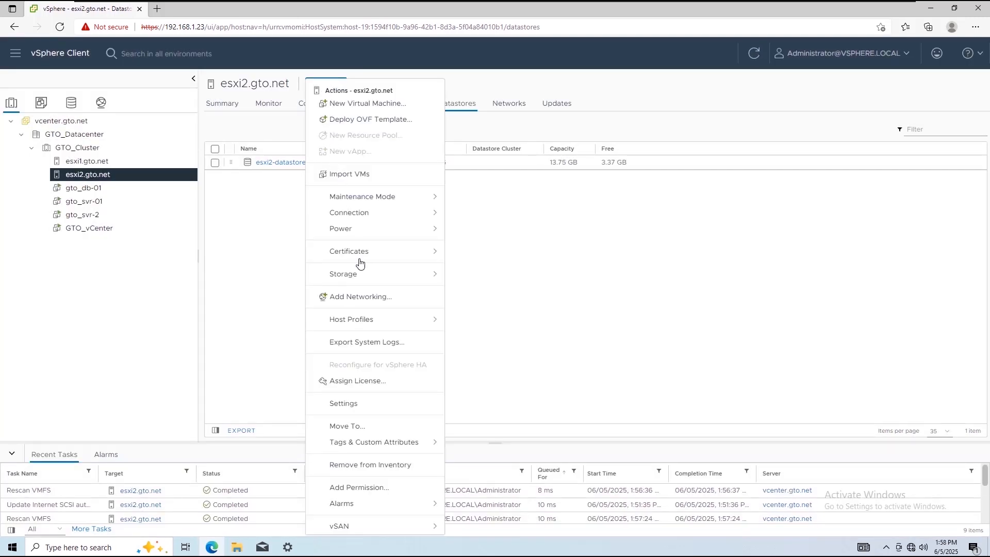
pyautogui.moveTo(364, 279)
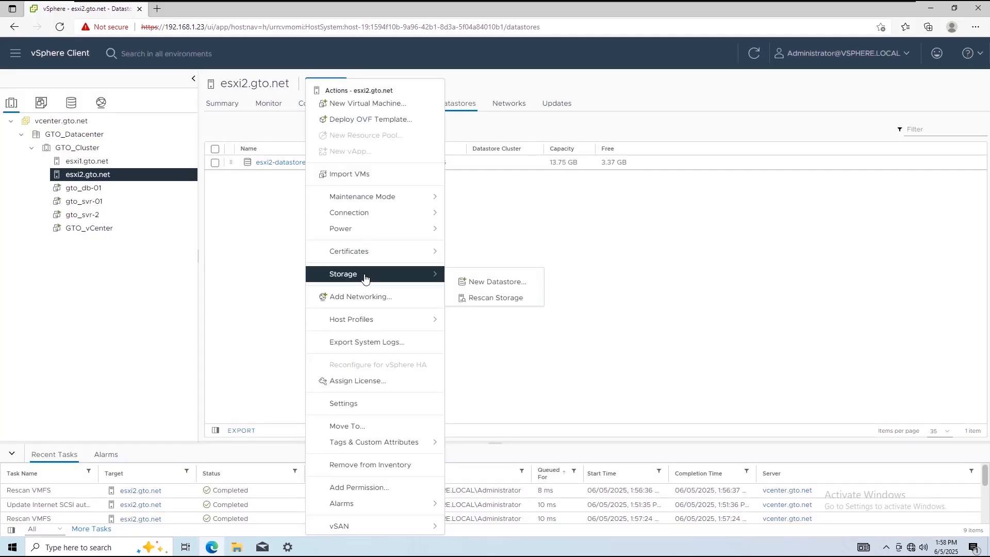
pyautogui.click(473, 283)
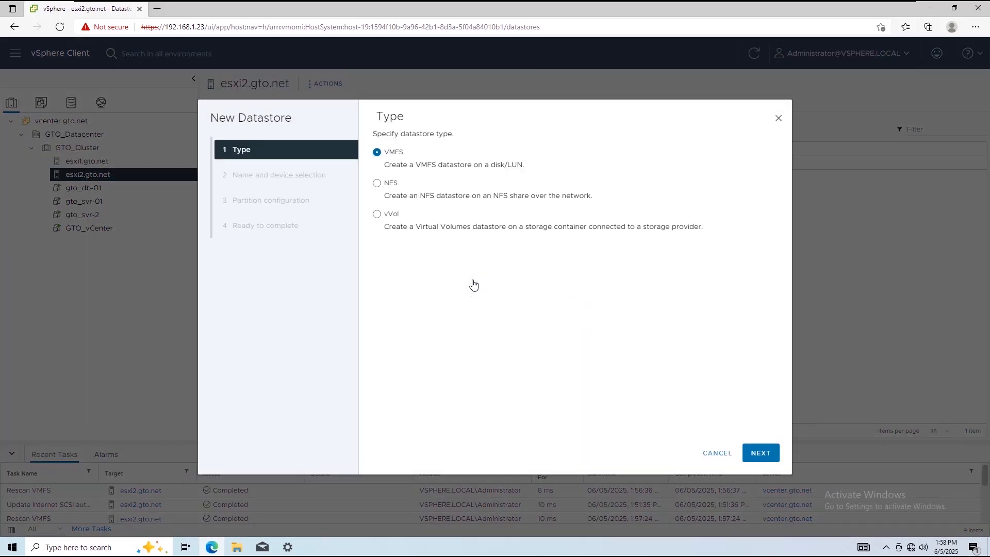
pyautogui.click(400, 154)
pyautogui.click(760, 454)
pyautogui.click(761, 459)
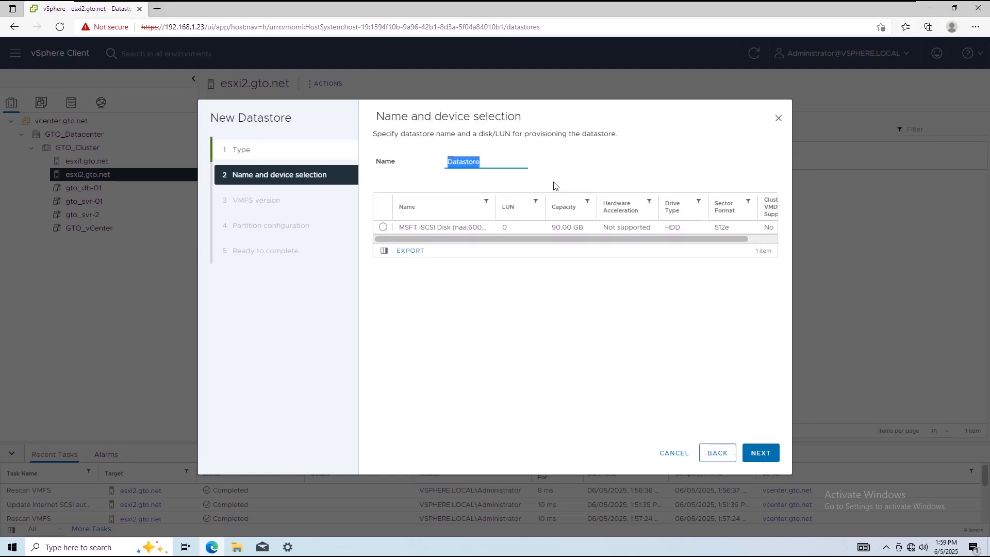
# Name the datastore LUN01 and select the 90 GB MSFT iSCSI disk as its device
pyautogui.write('LUN01')
pyautogui.click(384, 228)
pyautogui.moveTo(412, 239); pyautogui.dragTo(431, 240)
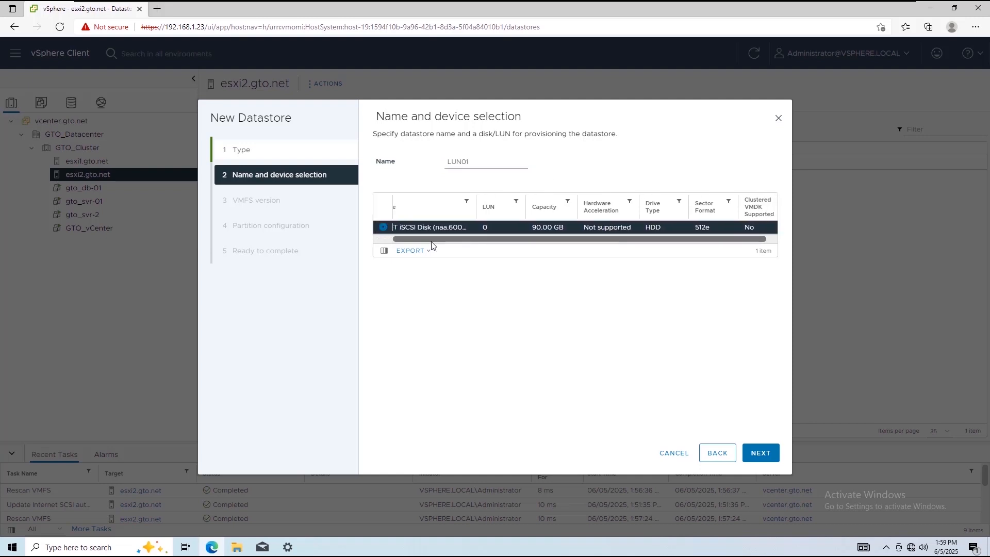
pyautogui.click(756, 455)
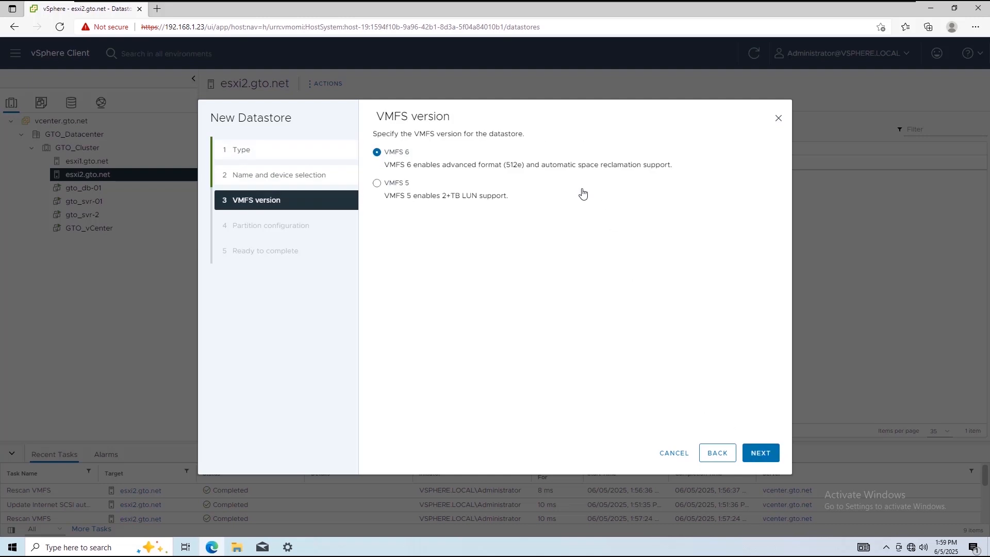
# Choose VMFS 6 and keep all available partitions with the full 90 GB datastore size
pyautogui.click(395, 152)
pyautogui.click(761, 454)
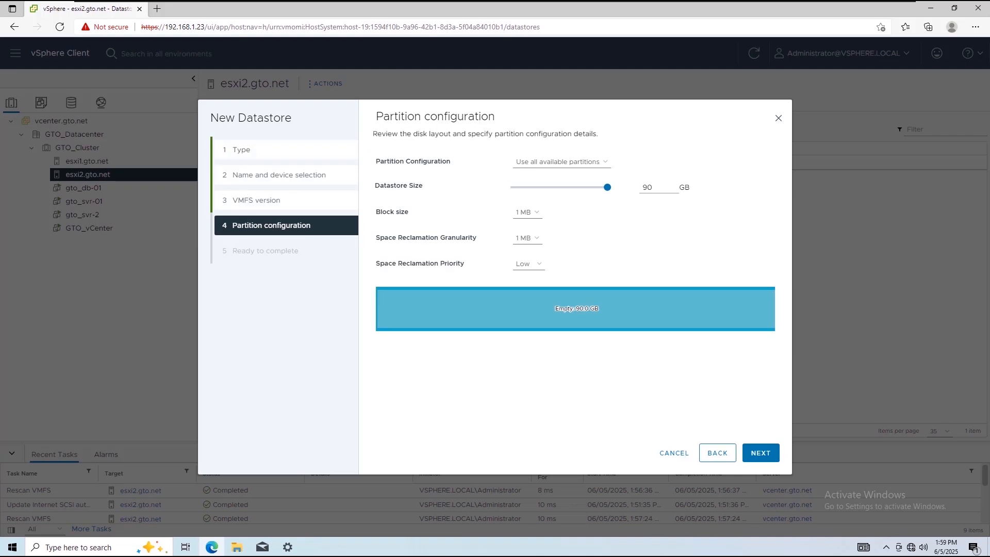
pyautogui.moveTo(609, 194)
pyautogui.mouseDown()
pyautogui.moveTo(570, 192)
pyautogui.moveTo(611, 194)
pyautogui.mouseUp()
pyautogui.click(761, 452)
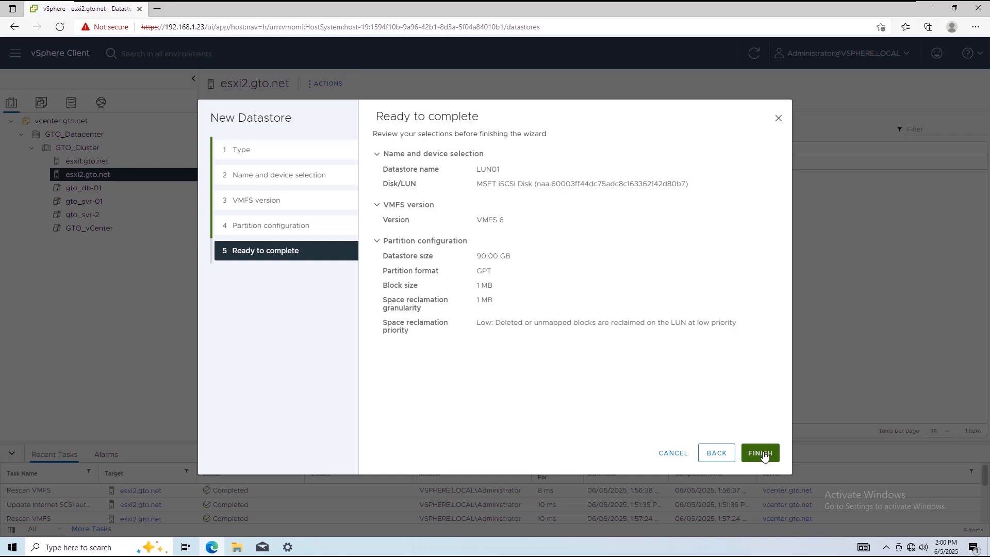
# Finish creating the 90 GB VMFS 6 datastore LUN01 on esxi2.gto.net
pyautogui.click(759, 454)
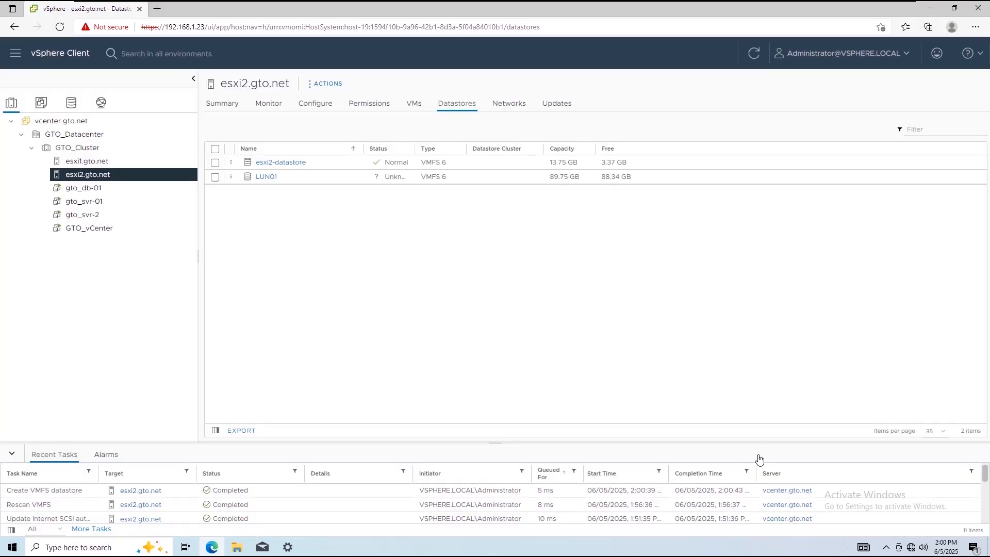
pyautogui.click(659, 182)
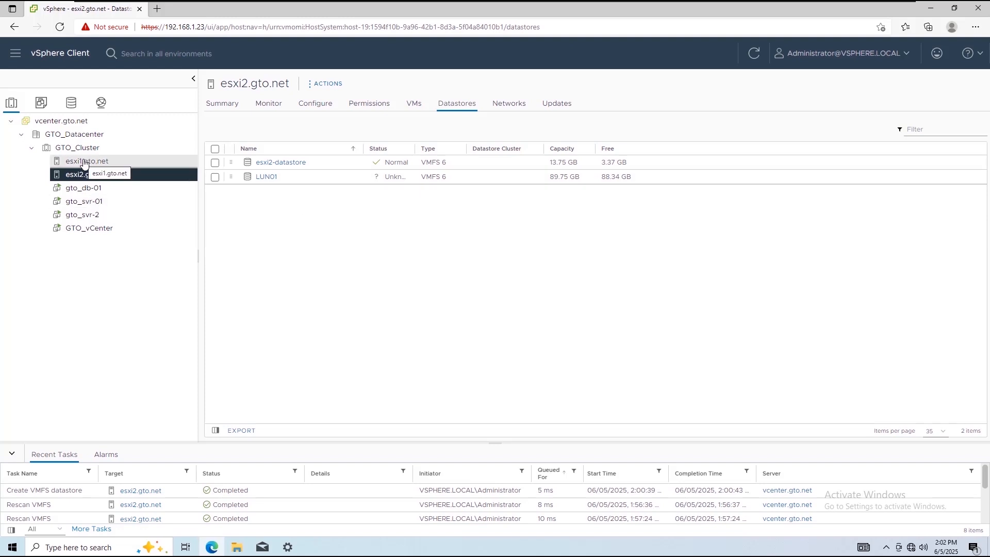
# Add an iSCSI software adapter to the storage adapters of esxi1.gto.net and select it
pyautogui.click(95, 161)
pyautogui.click(304, 105)
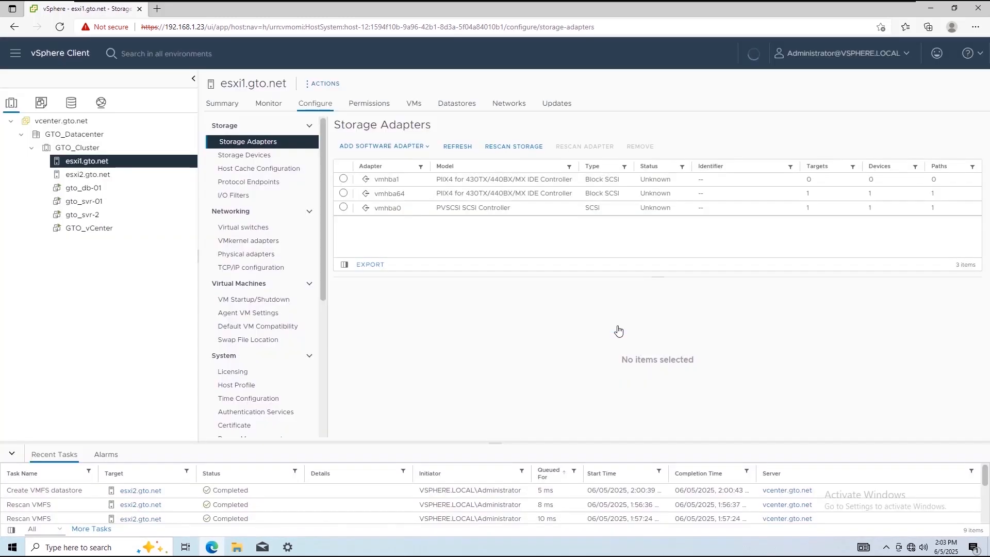
pyautogui.click(344, 180)
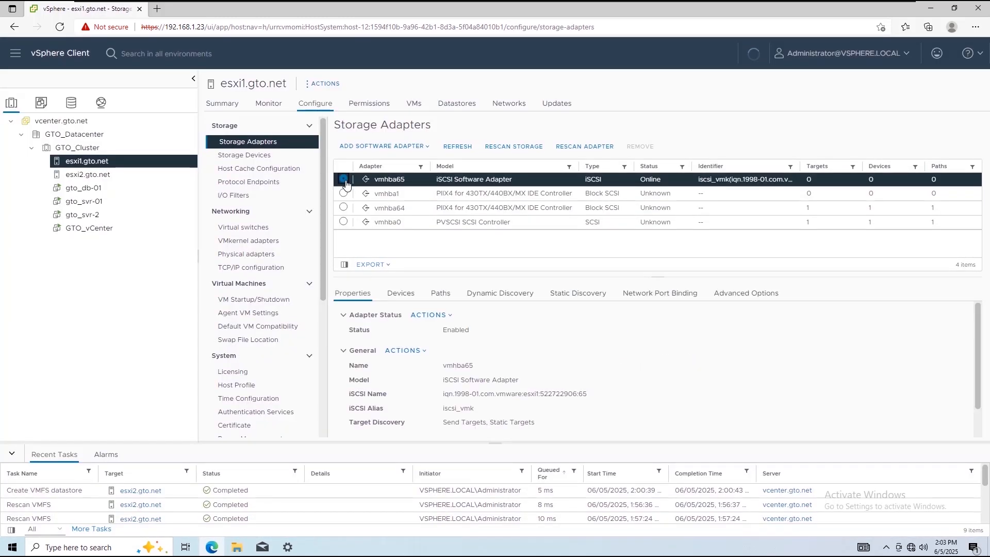
# Add 192.168.1.200 on port 3260 as a dynamic discovery send target server for the iSCSI adapter, inheriting authentication settings from the parent
pyautogui.click(499, 293)
pyautogui.click(352, 315)
pyautogui.click(495, 261)
pyautogui.click(496, 283)
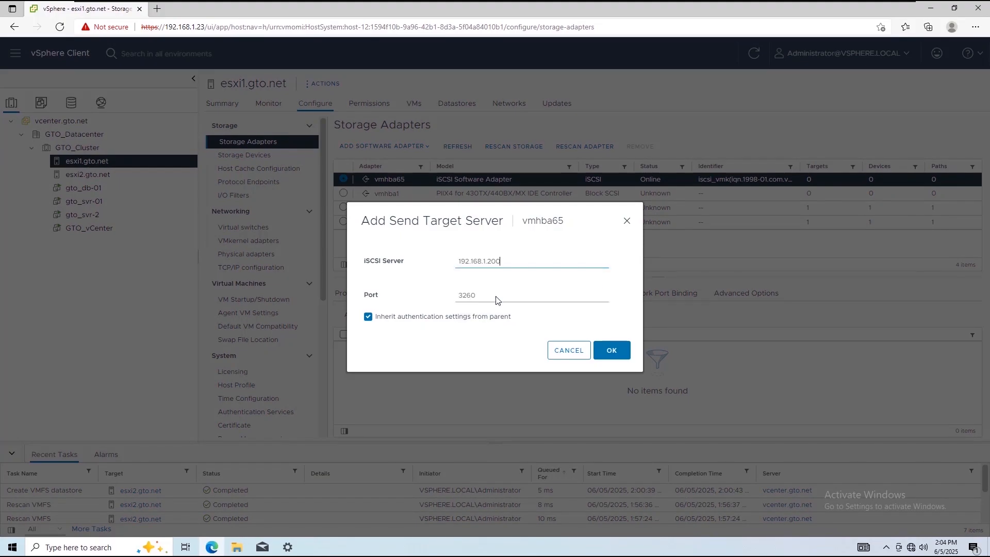
pyautogui.click(615, 352)
pyautogui.click(616, 352)
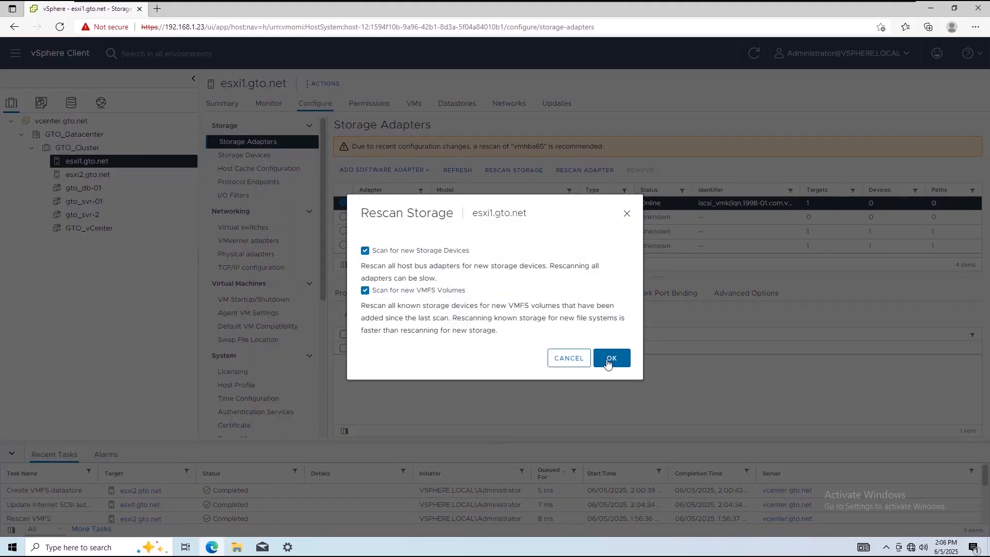
# Rescan esxi1.gto.net for new storage devices and VMFS volumes, and show the host's datastores
pyautogui.click(611, 356)
pyautogui.click(457, 104)
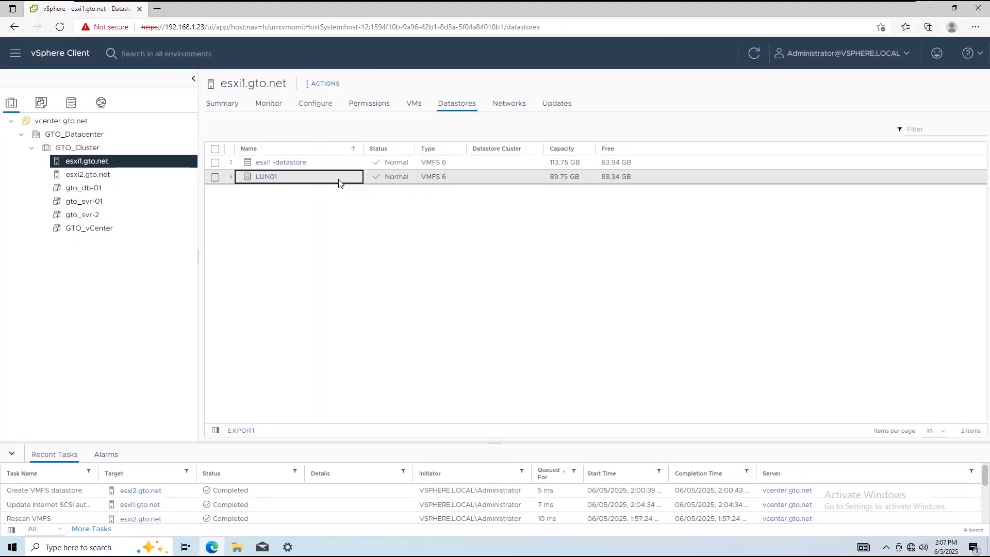